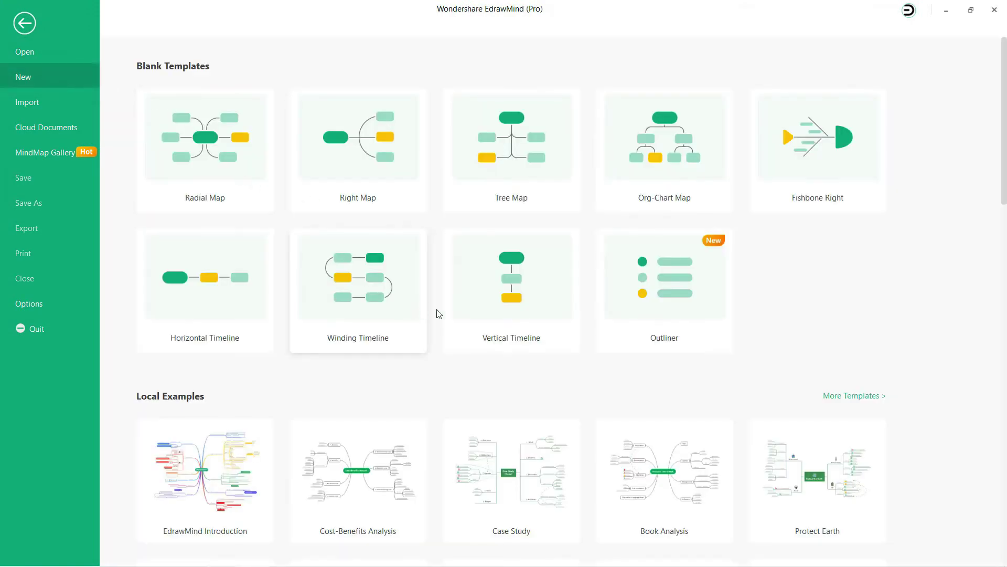
Create a new outline document, Map1, from the blank Outliner template
left_click(670, 307)
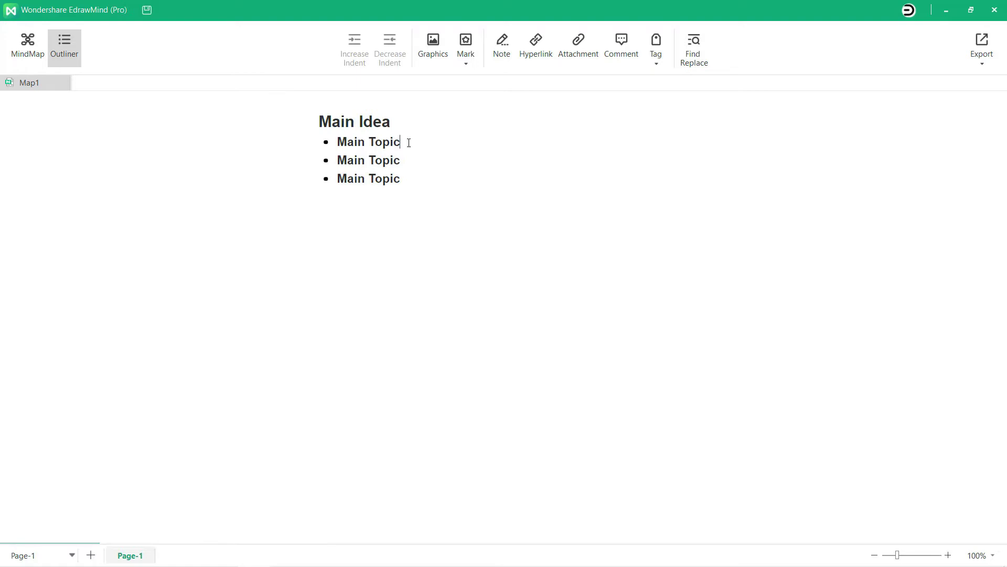
Add Subtopic 1 and Subtopic 2 under the first Main Topic
key("Return")
type("Subtopic 1")
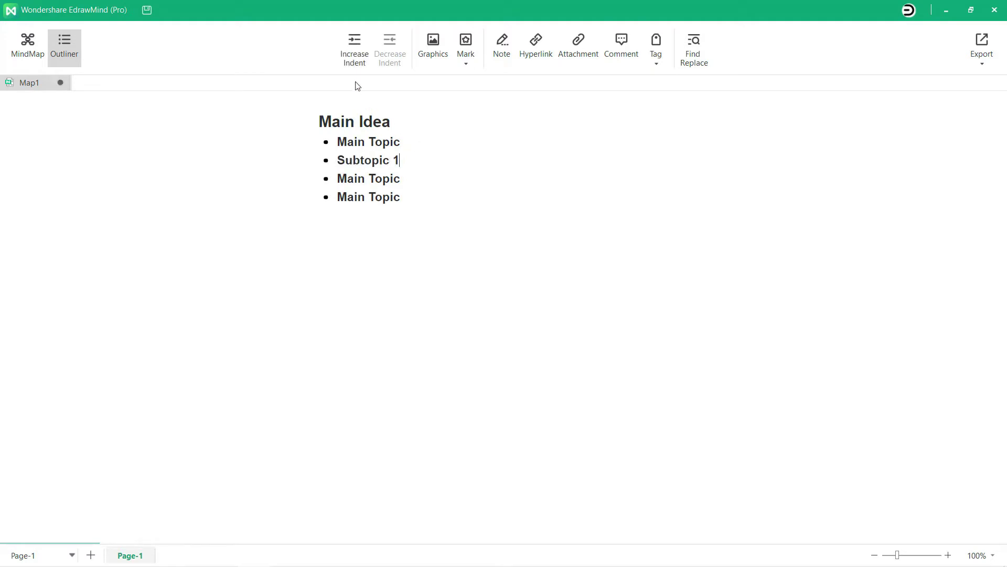
left_click(355, 58)
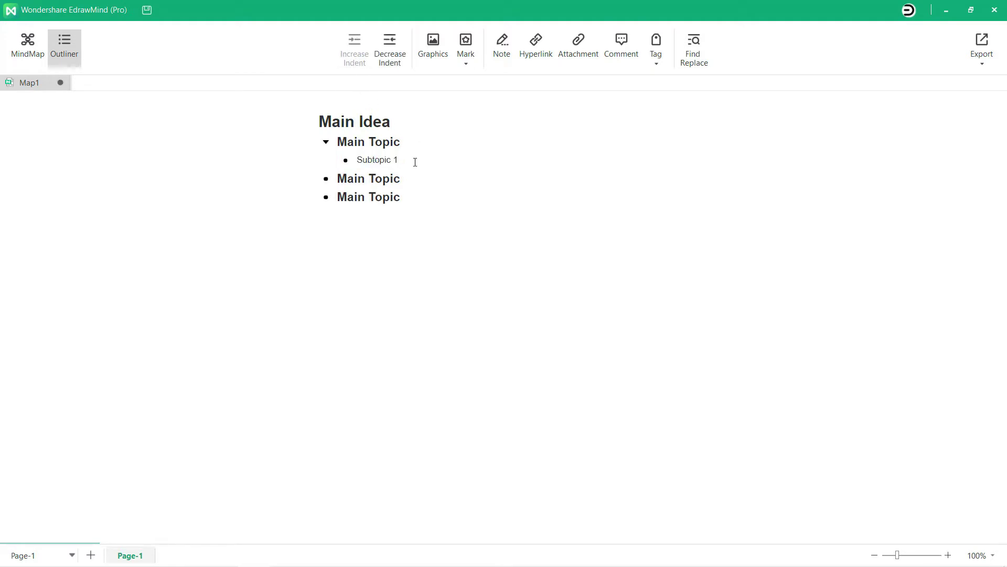
key("Return")
type("Subtopic 2")
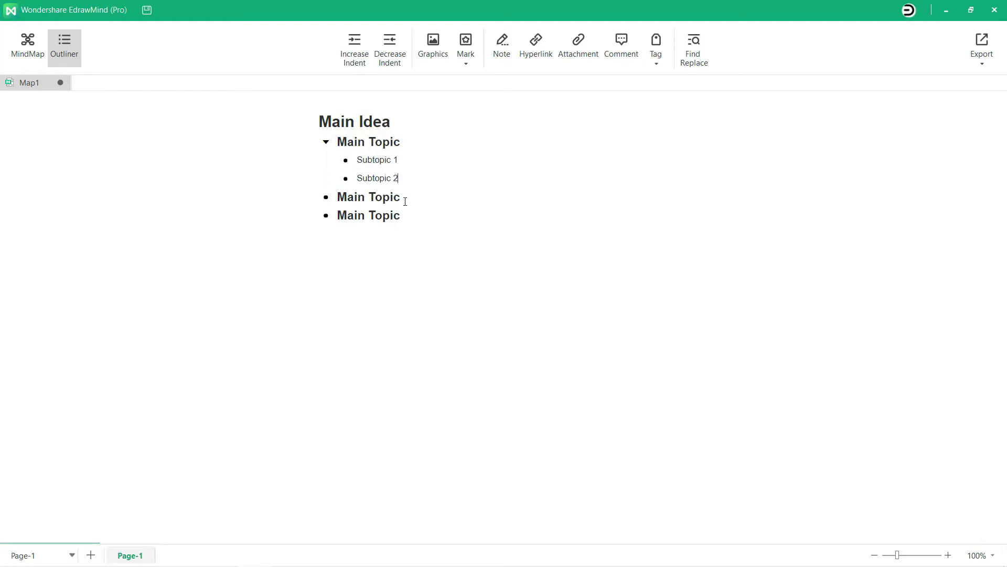
Add Subtopic A and Subtopic B under the second Main Topic
left_click(405, 202)
key("Return")
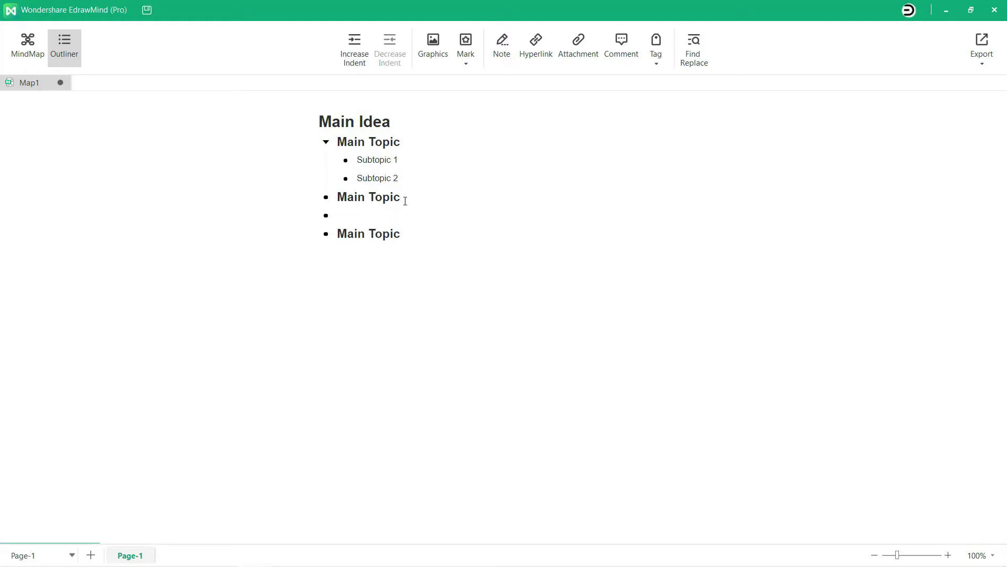
left_click(354, 61)
type("Subtopic A")
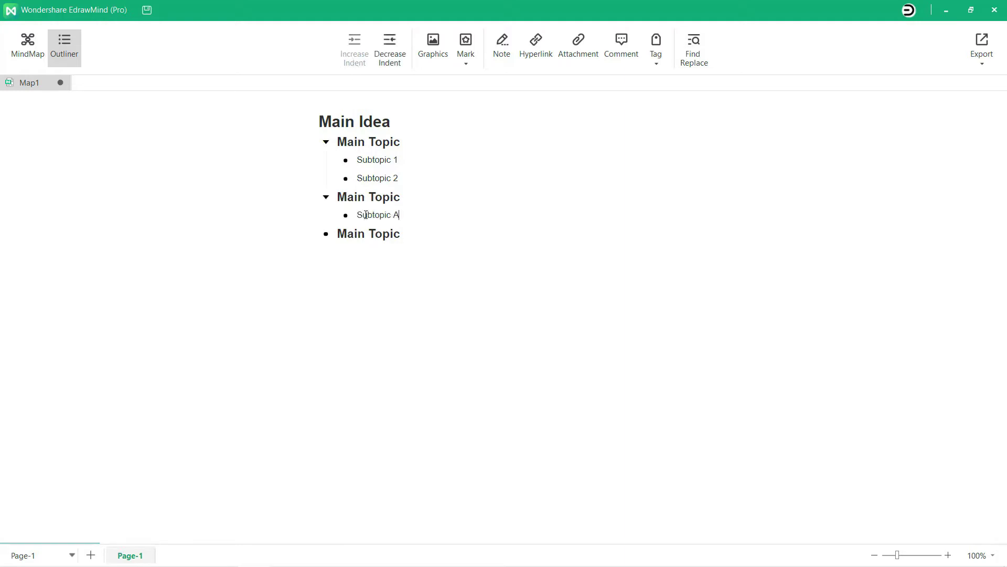
key("Return")
type("Subtopic B")
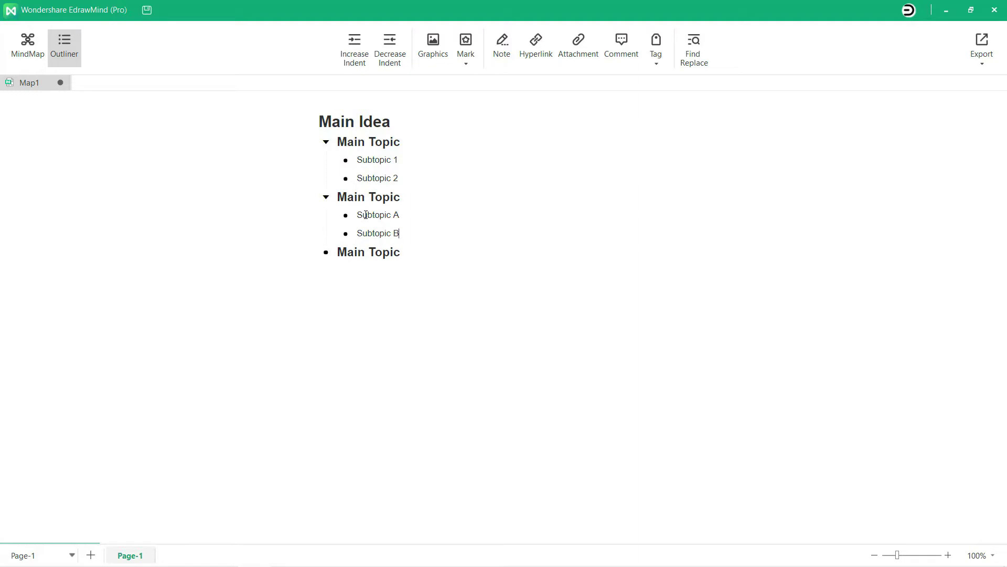
Nest Class 1 and Class 2 under Subtopic B
key("Return")
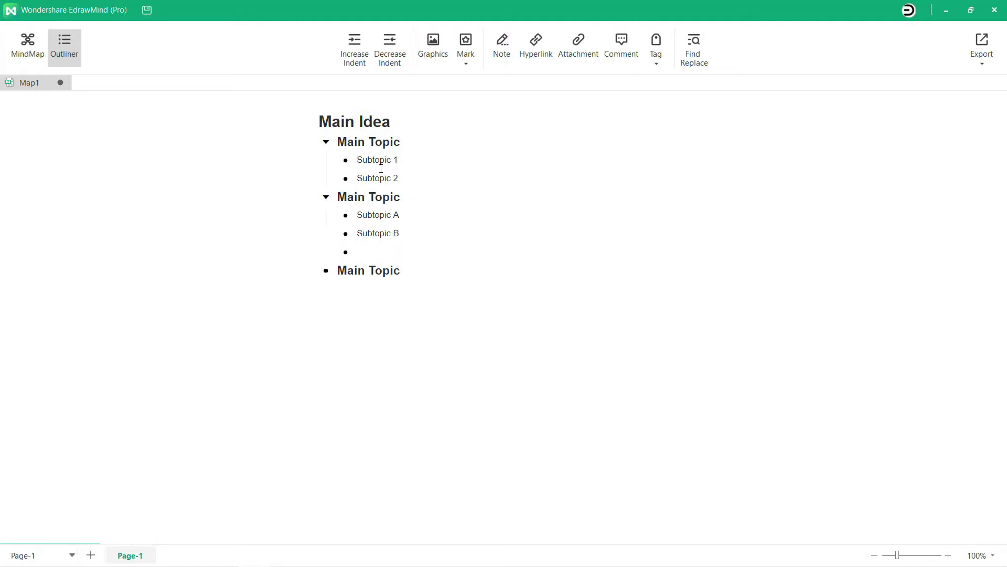
left_click(362, 55)
type("Class 1")
key("Return")
type("Class 2")
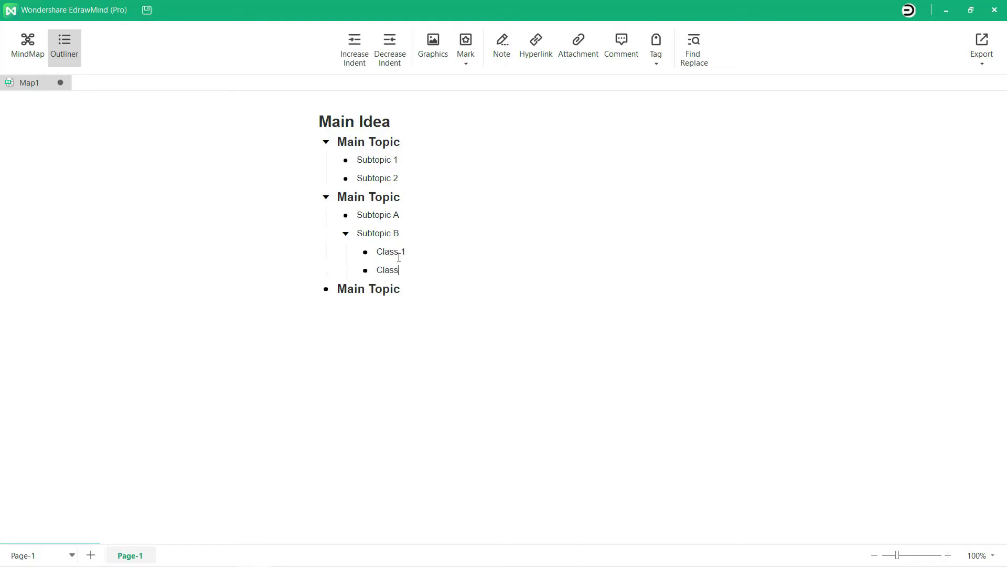
Add Subtopic P and Subtopic Q under the third Main Topic
left_click(408, 291)
left_click(354, 53)
type("Subtopic P")
key("Return")
type("Subtopic")
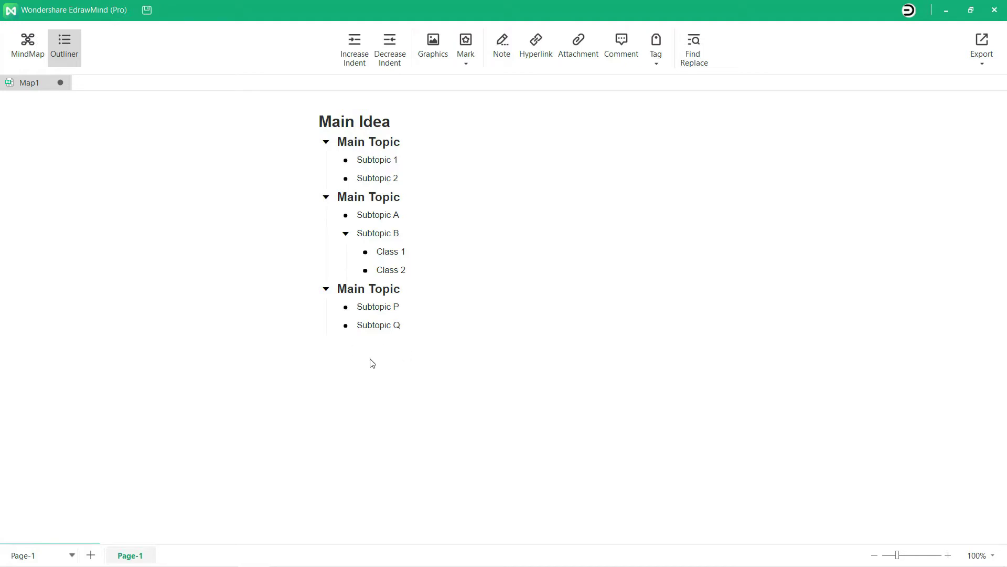
Toggle bold, italic and underline off and back on the first Main Topic, leaving it bold
left_click(339, 143)
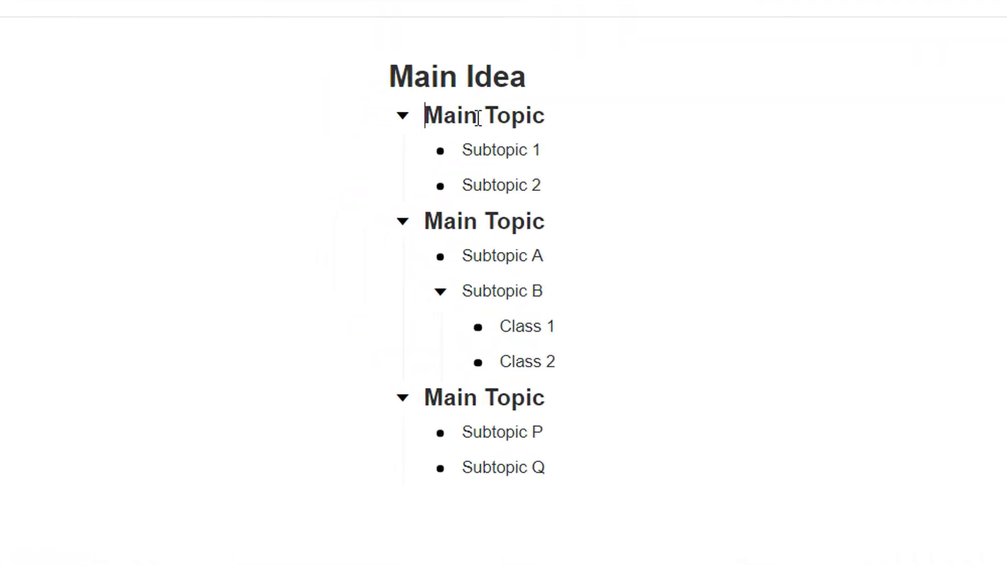
left_click(571, 120, "shift")
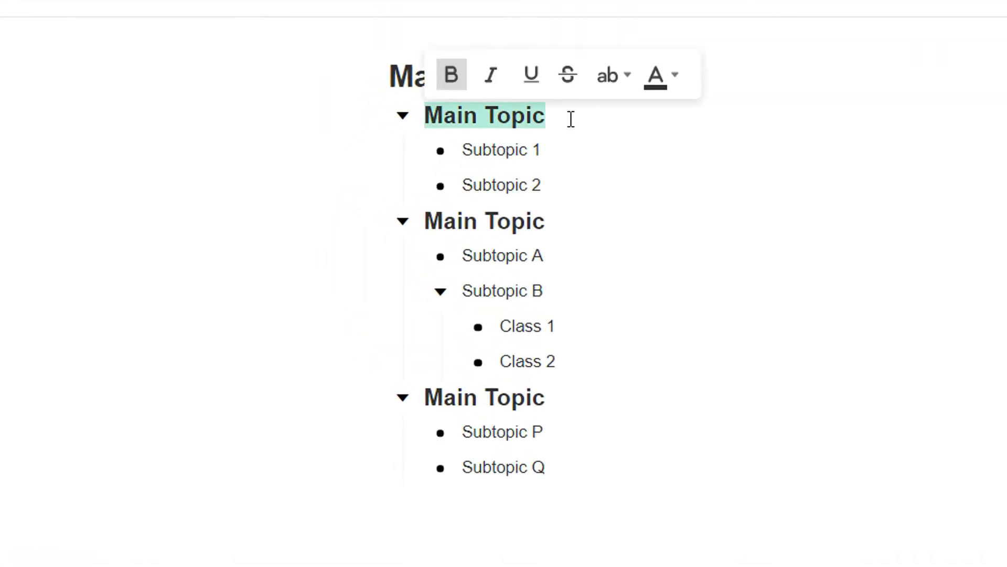
left_click(452, 79)
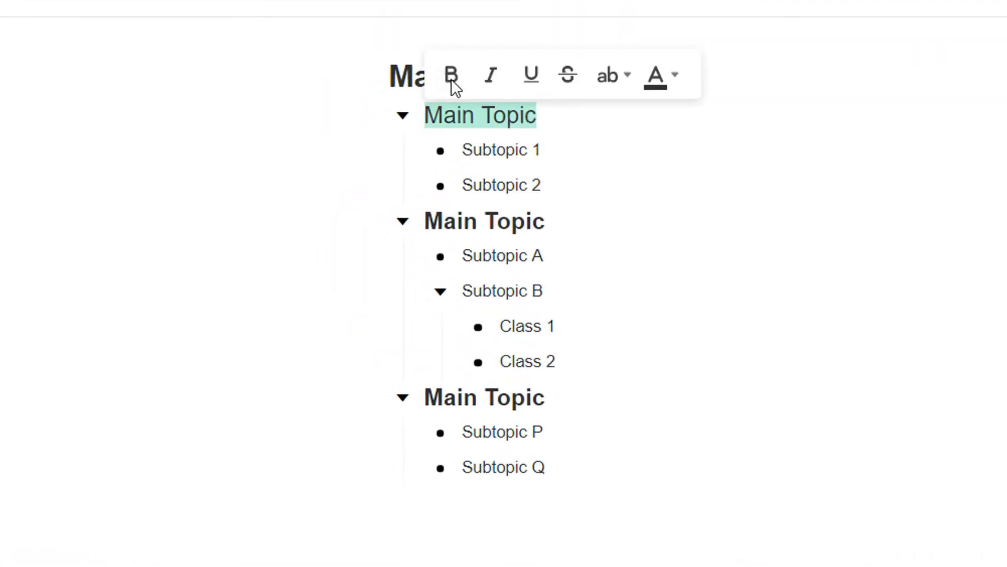
left_click(451, 79)
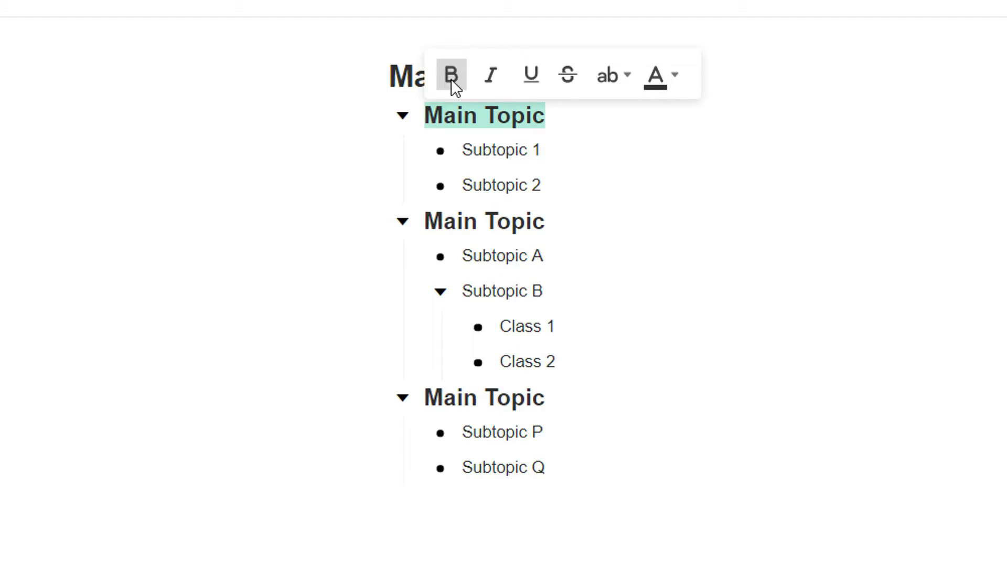
left_click(492, 78)
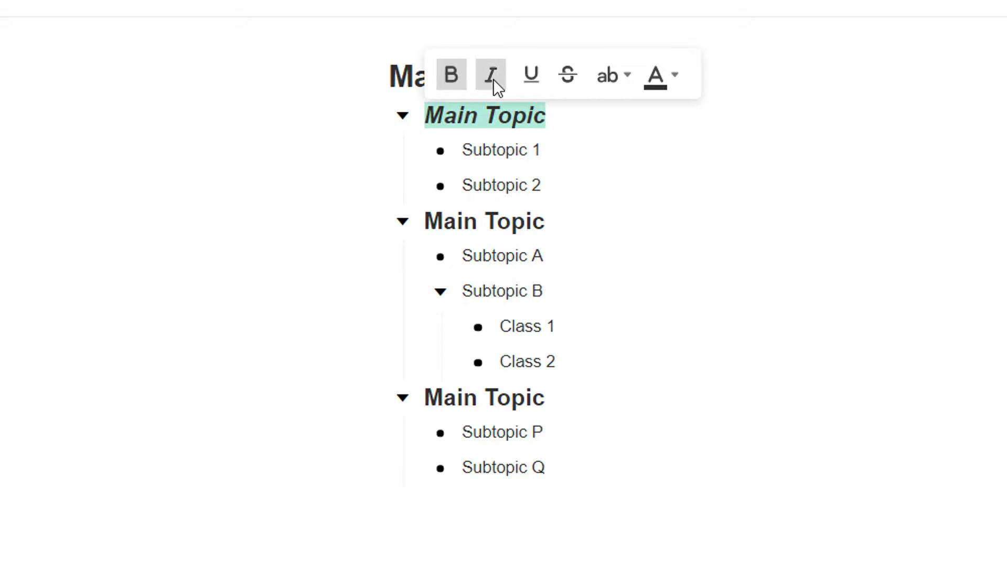
left_click(492, 78)
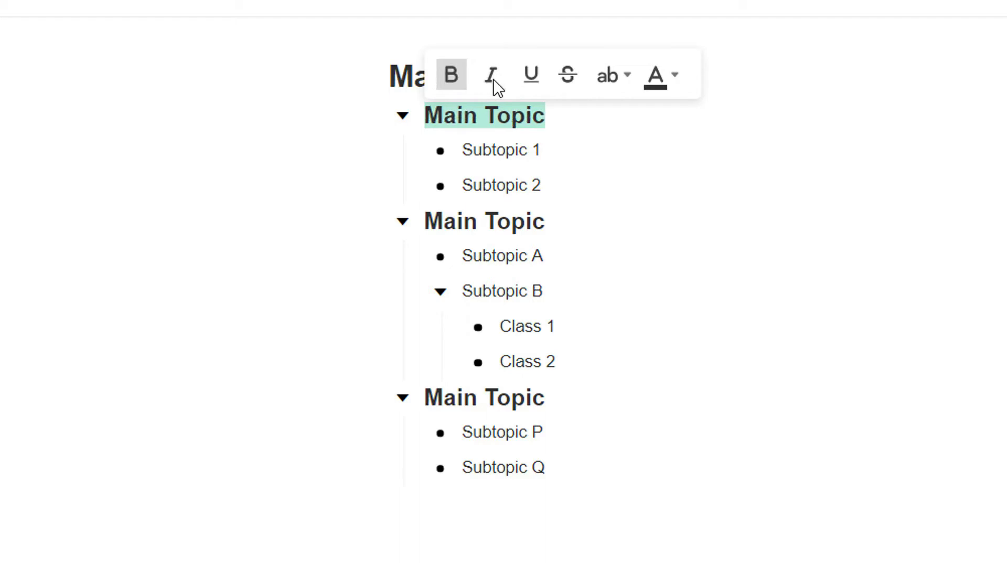
left_click(531, 78)
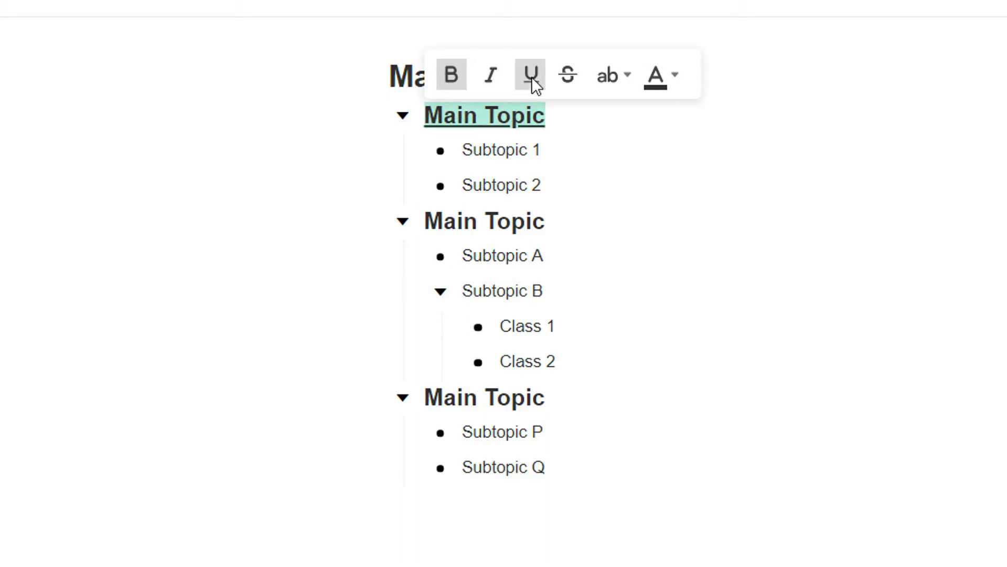
left_click(531, 77)
Apply and then remove strikethrough on Subtopic A
left_click(427, 220)
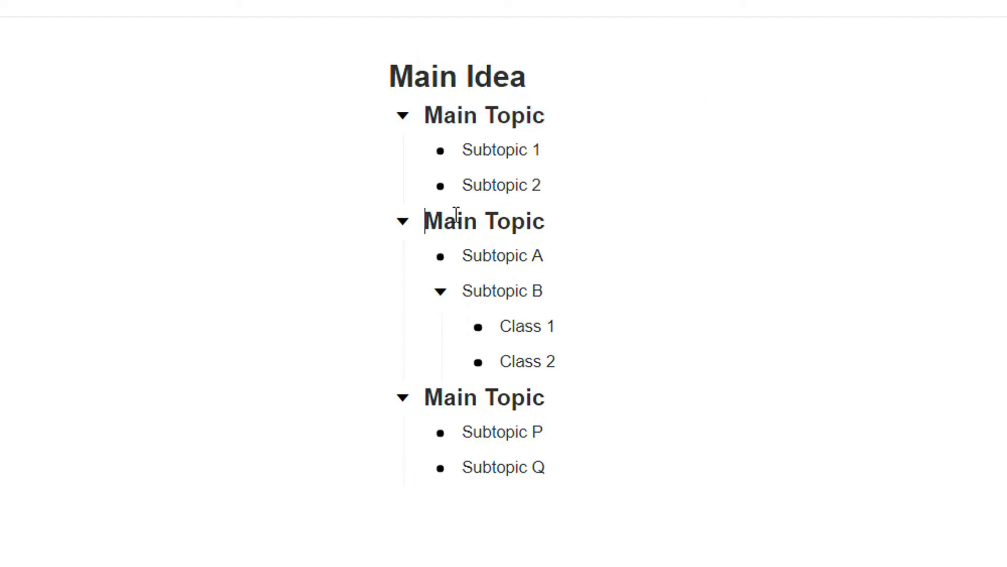
left_click_drag(425, 221, 549, 210)
left_click_drag(464, 256, 551, 254)
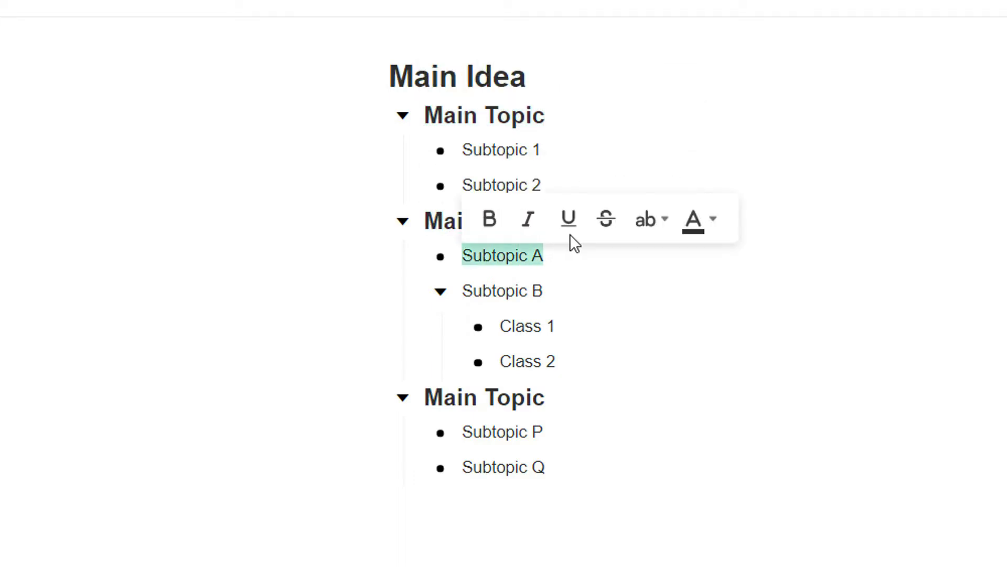
left_click(606, 223)
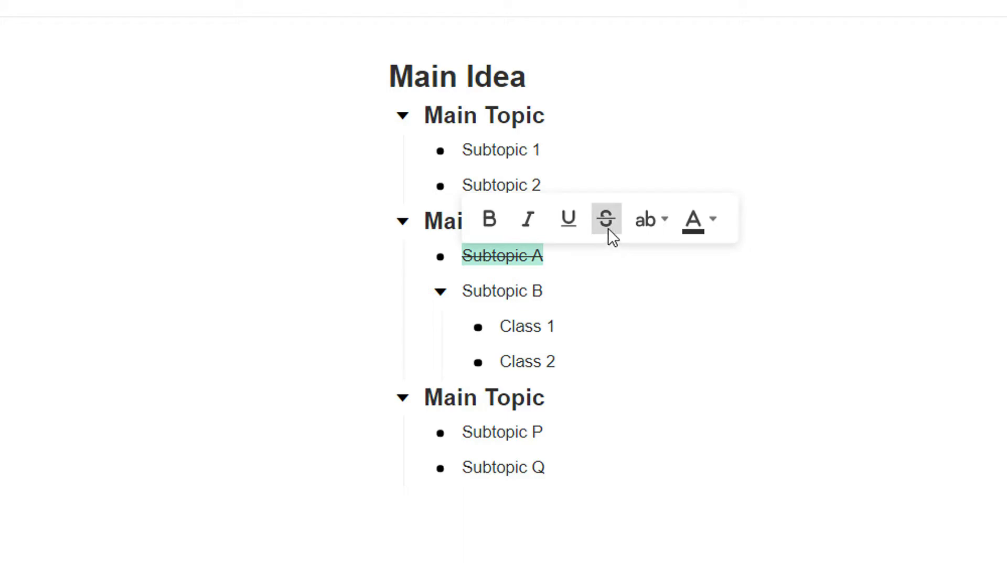
left_click(605, 221)
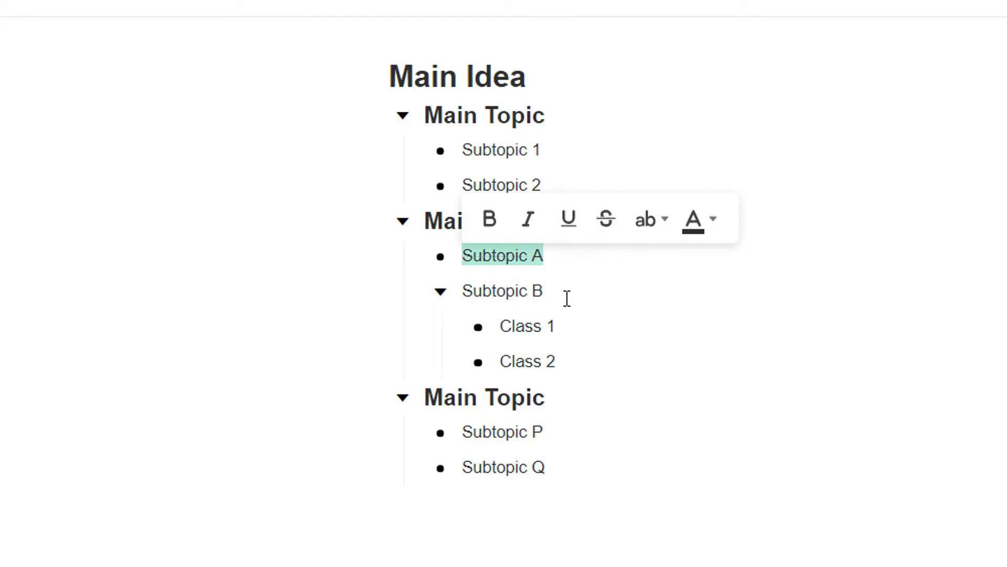
Give Class 1 an amber highlight and dark red text
left_click_drag(502, 326, 555, 326)
left_click(683, 290)
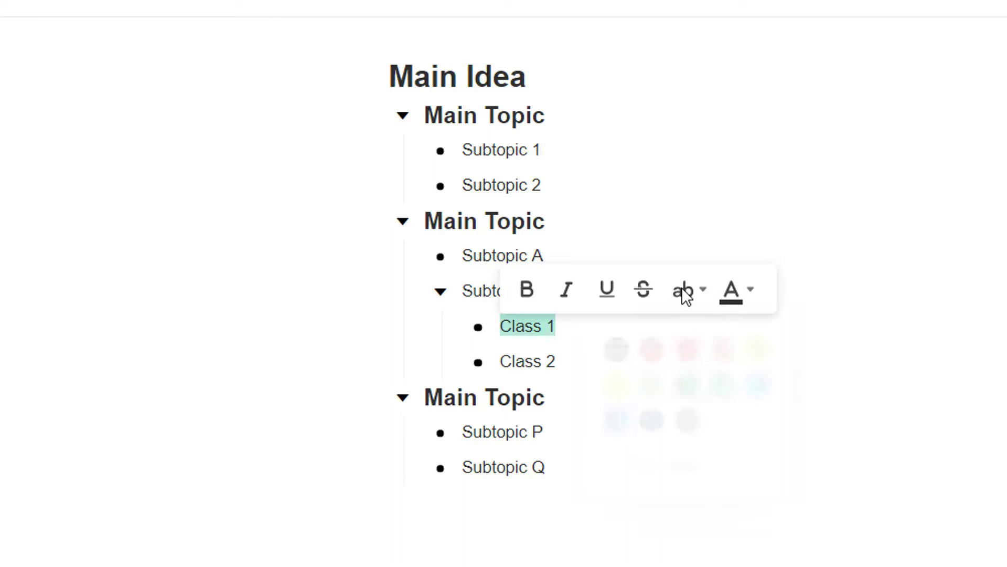
left_click(687, 350)
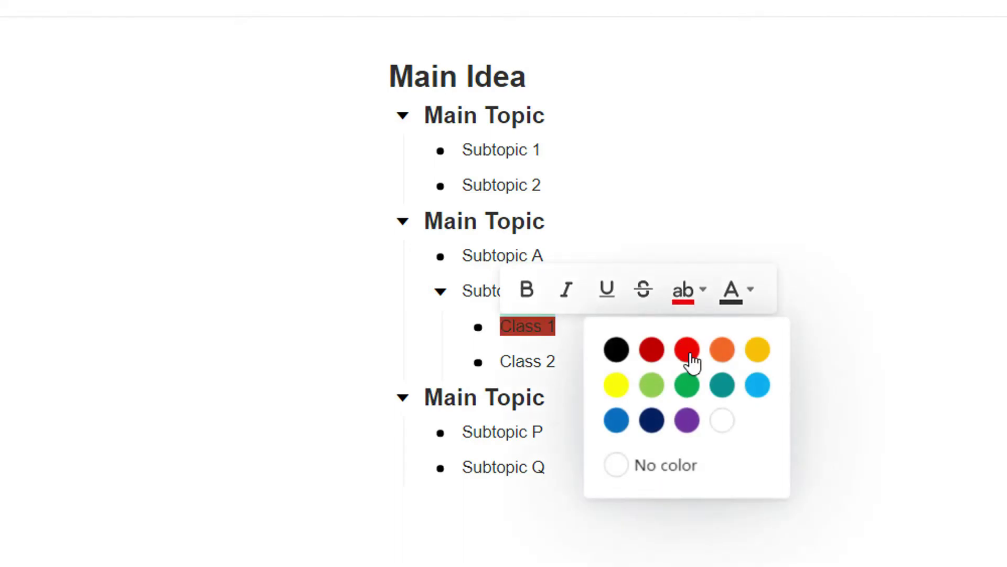
left_click(751, 356)
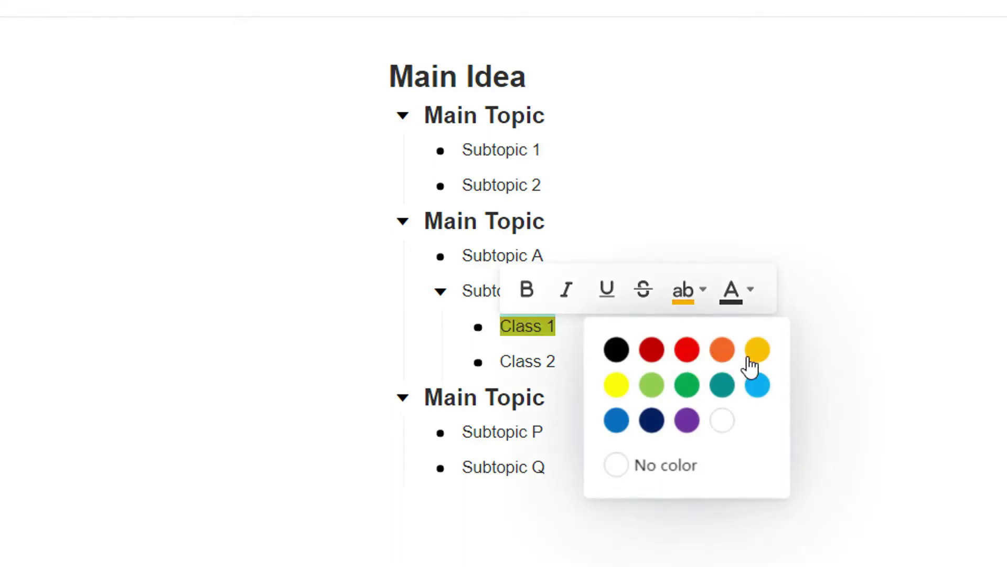
left_click(705, 294)
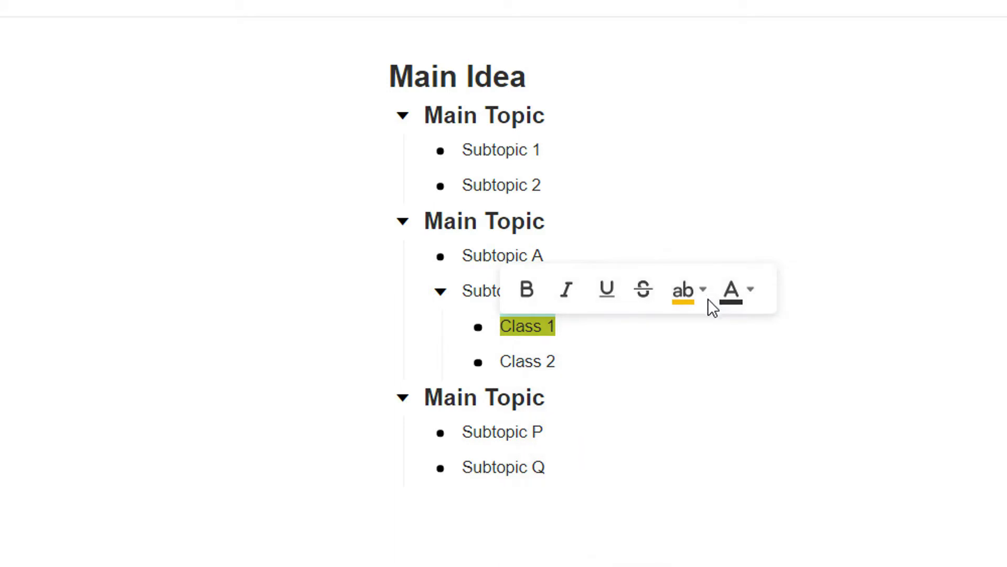
left_click(741, 304)
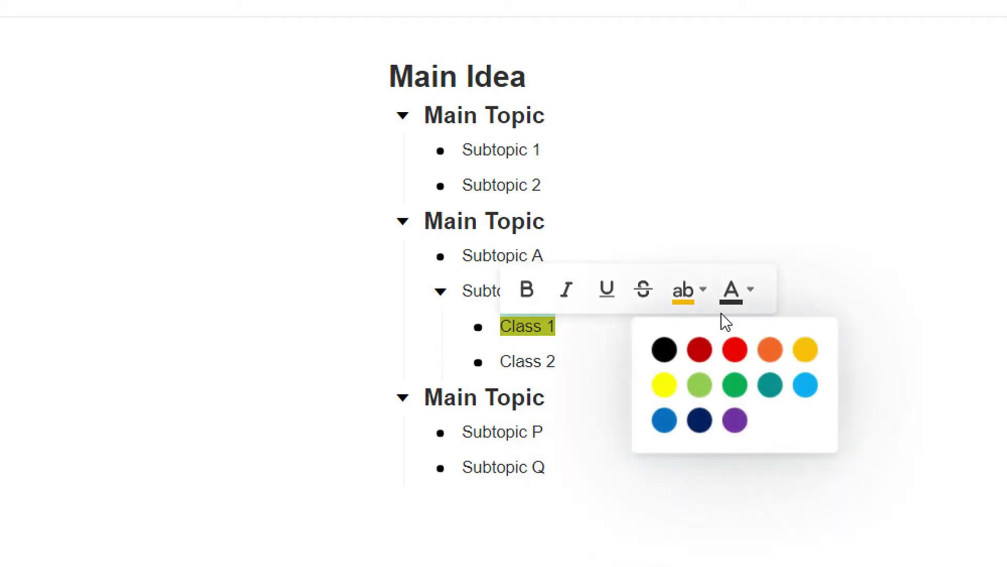
left_click(703, 355)
left_click(603, 376)
Colour the Class 2 text dark red
left_click_drag(502, 361, 556, 357)
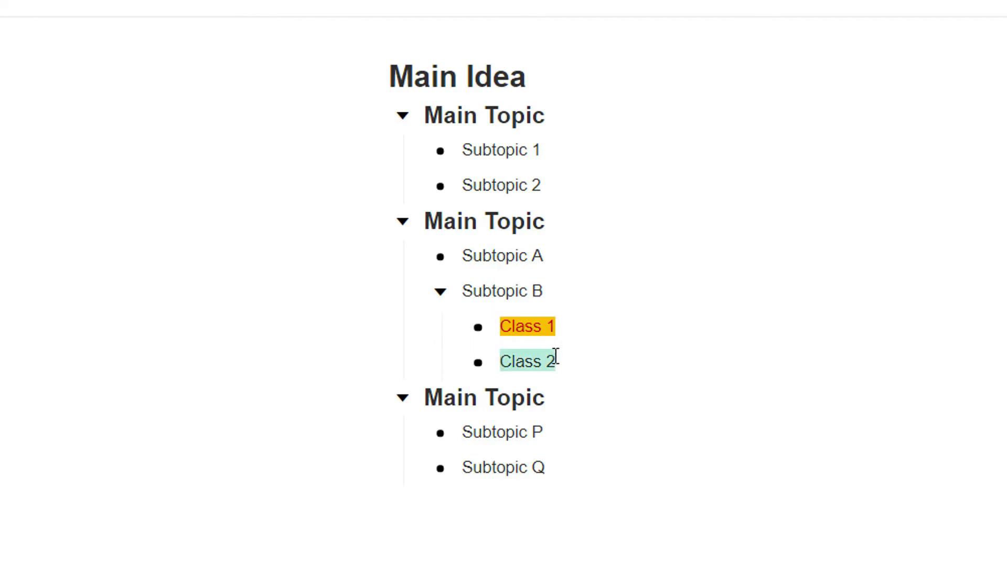
left_click(746, 326)
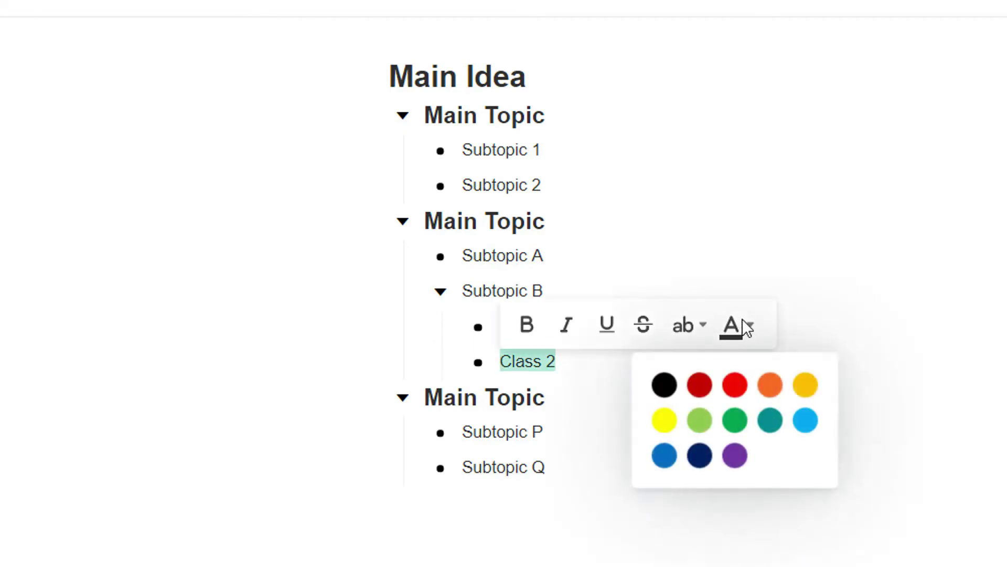
left_click(700, 386)
left_click(620, 403)
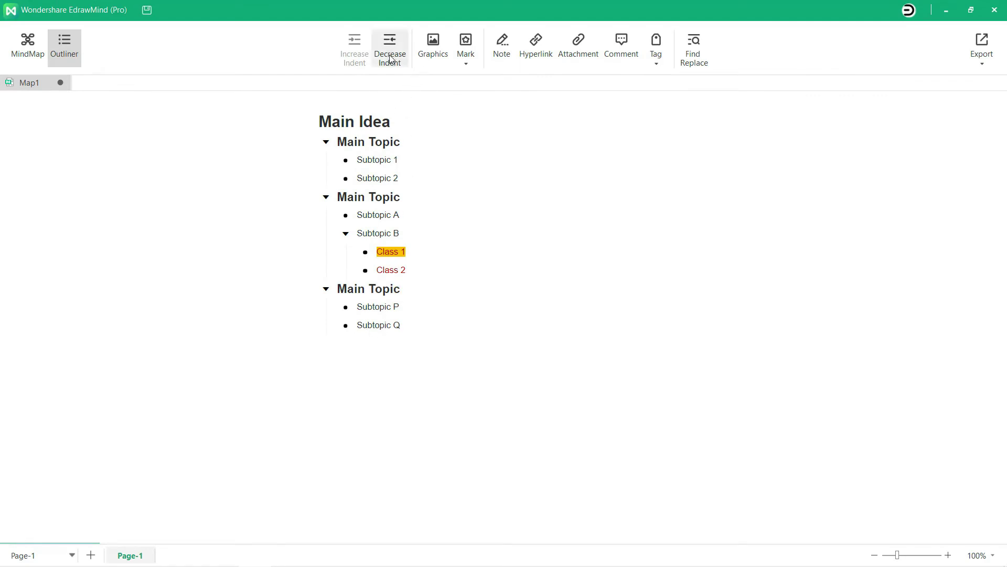
Outdent Subtopic P and re-indent it so it sits below Subtopic Q
left_click(394, 307)
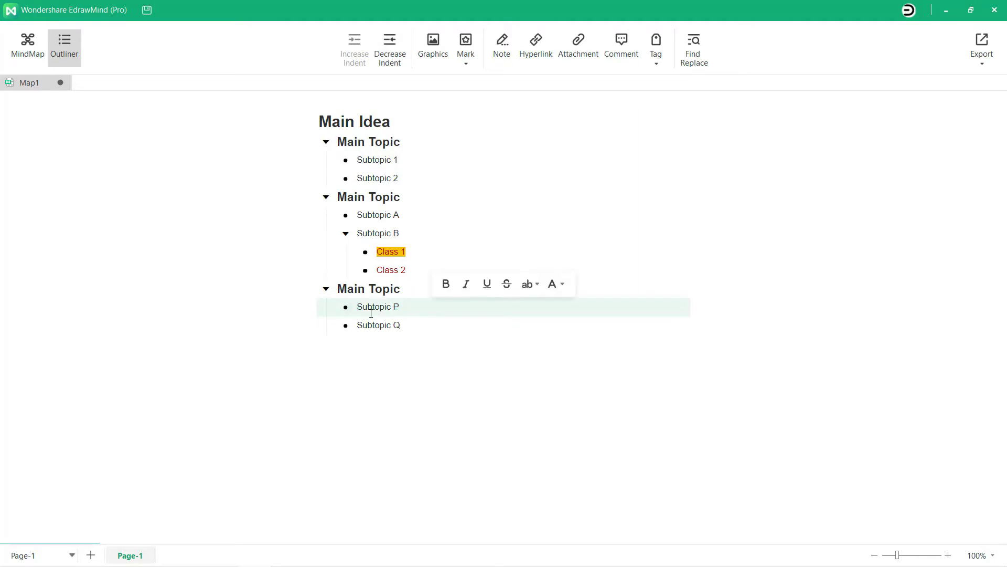
left_click(396, 53)
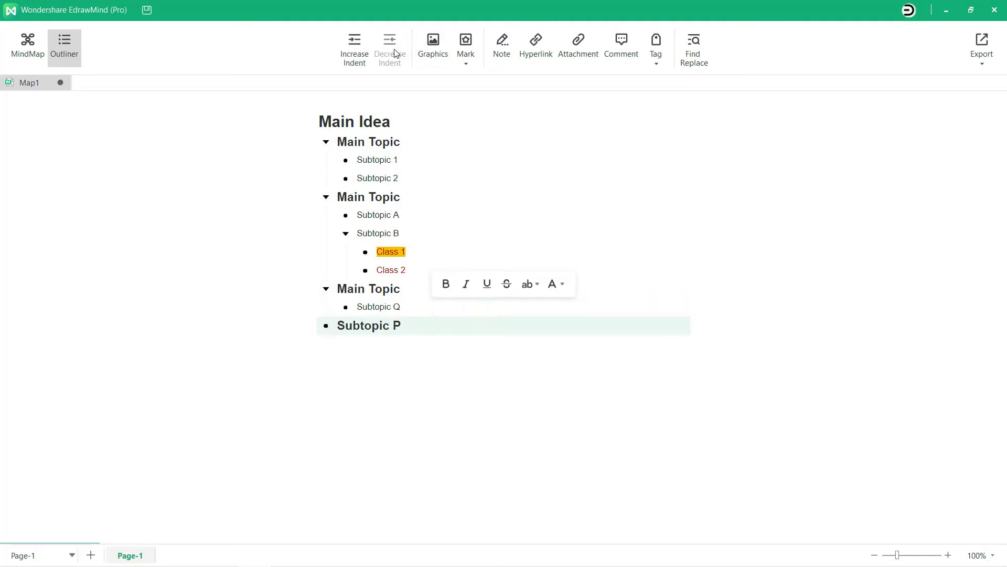
left_click(360, 54)
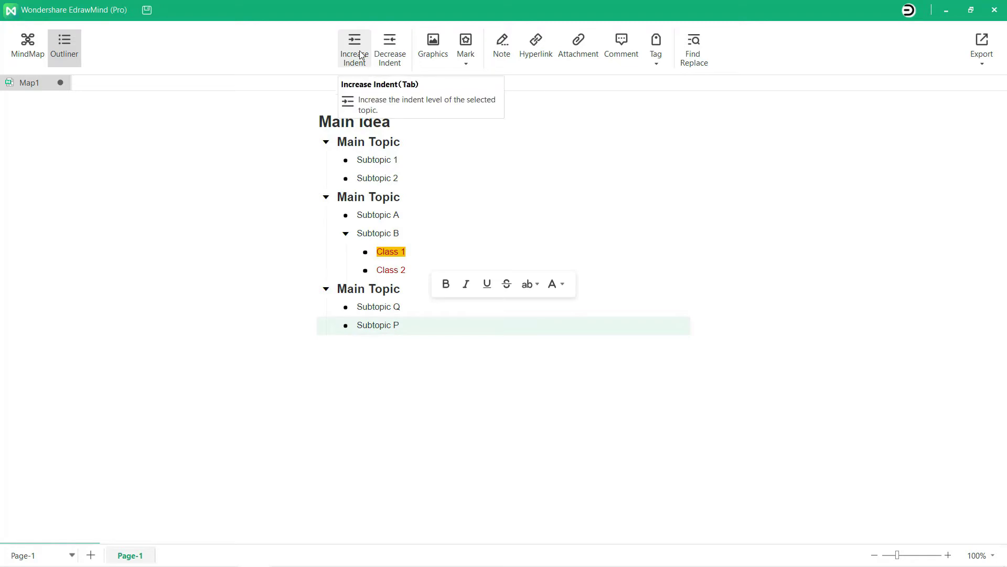
left_click(415, 331)
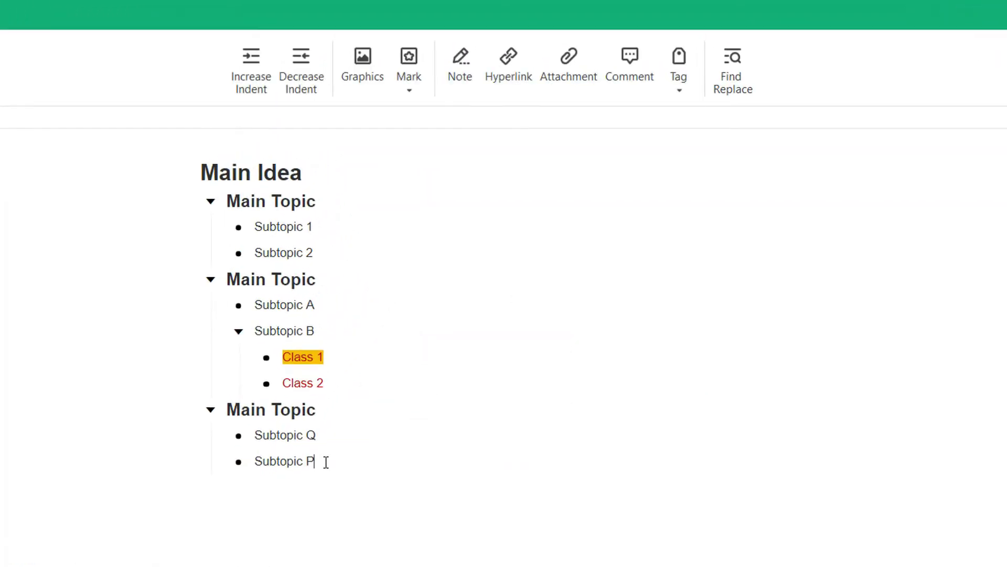
left_click(244, 461)
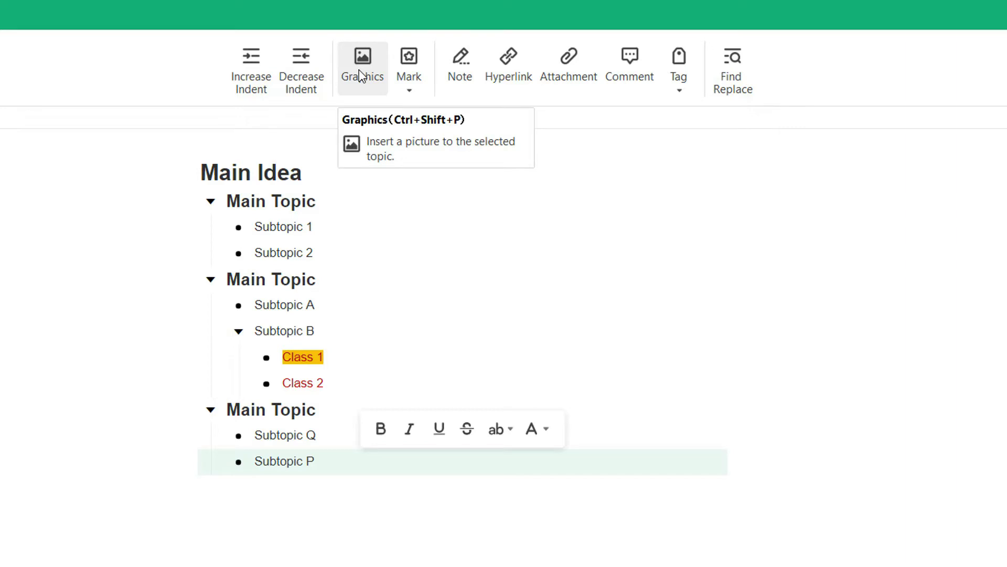
Mark Subtopic P with a music note, Class 1 with priority 6, Subtopic 2 with priority 3
left_click(410, 92)
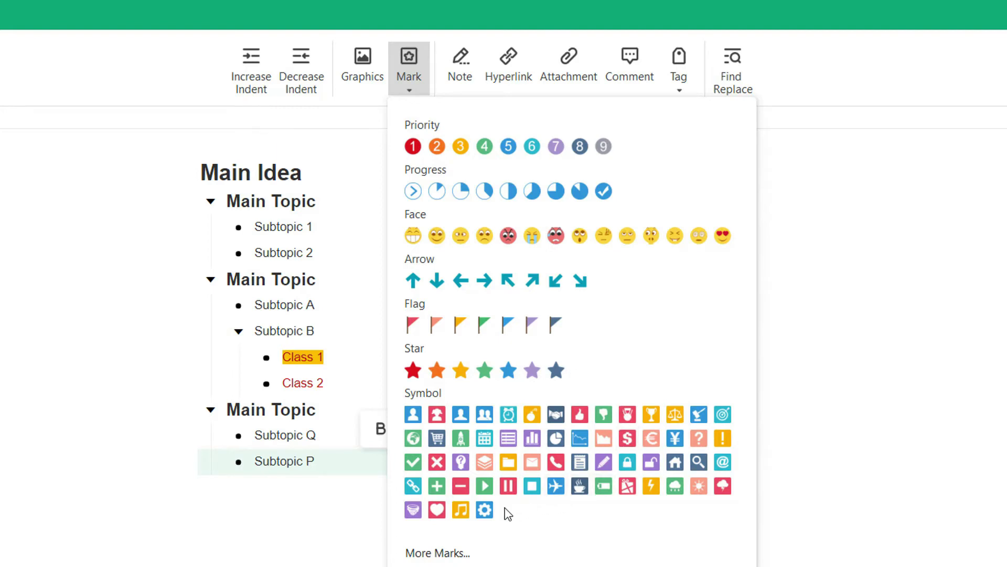
left_click(460, 509)
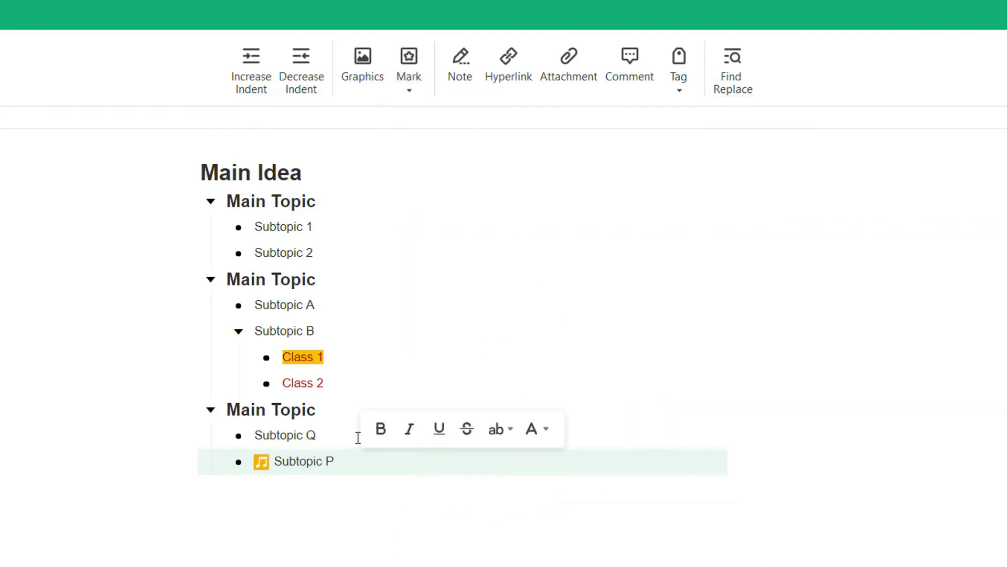
left_click(410, 90)
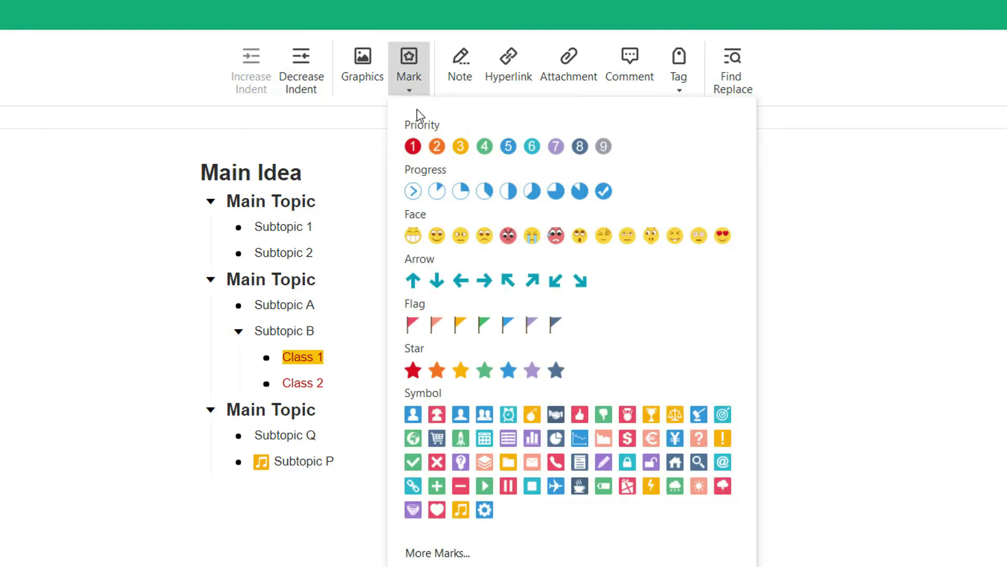
left_click(533, 148)
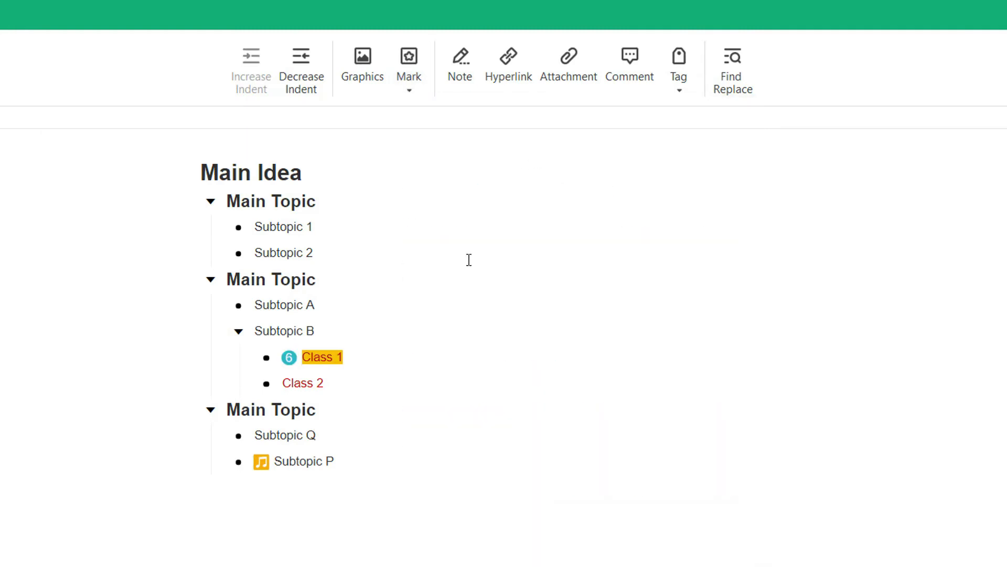
left_click(409, 91)
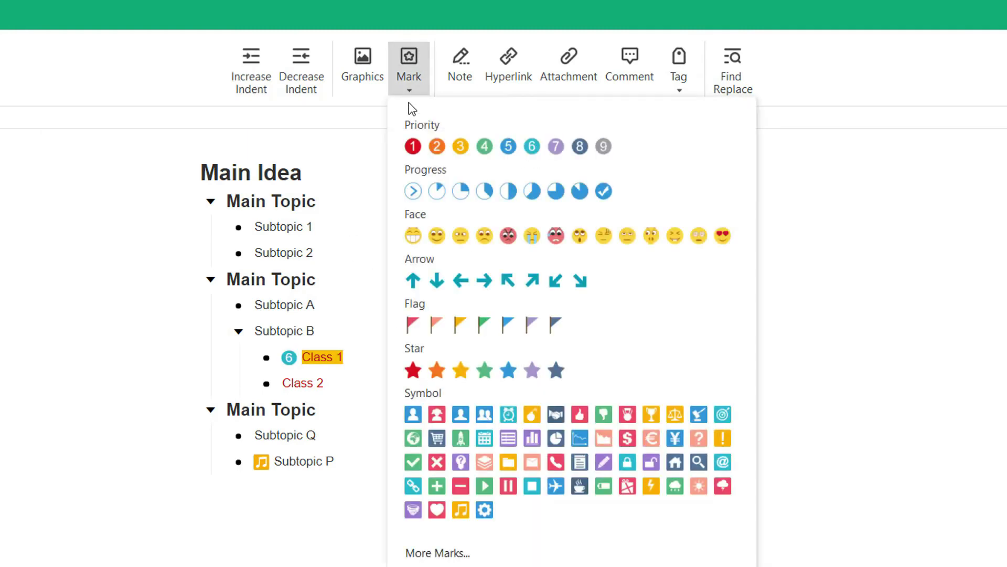
left_click(461, 148)
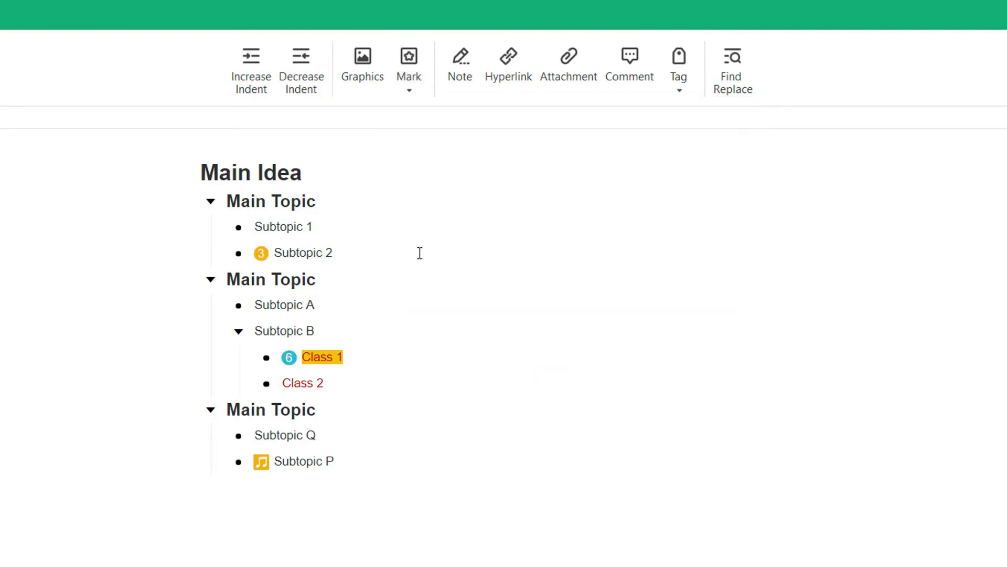
Add a note reading 'Notification' in bold to Subtopic A
left_click(257, 310)
left_click_drag(267, 310, 319, 308)
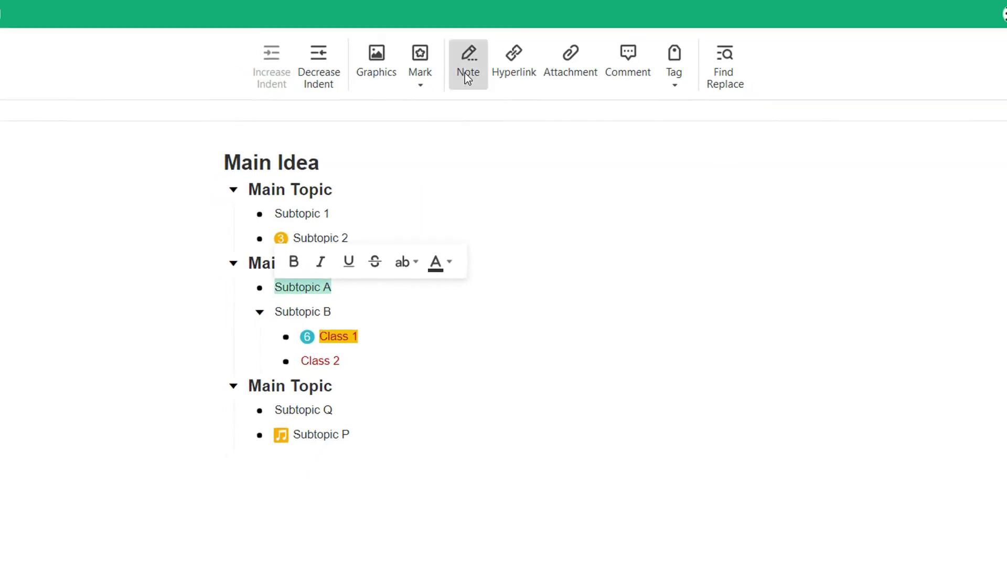
left_click(460, 67)
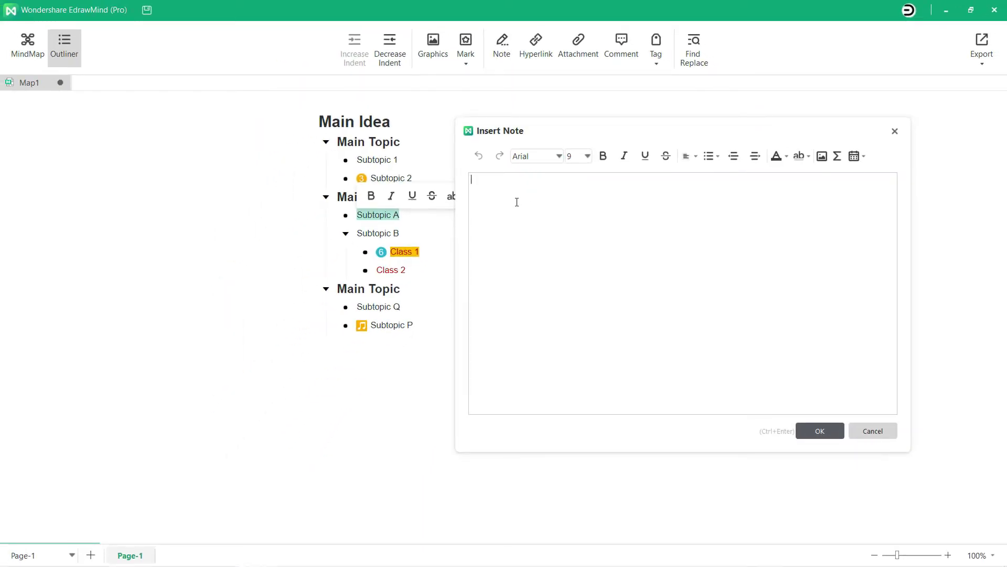
type("Notification")
left_click_drag(471, 180, 512, 180)
left_click(604, 156)
left_click(812, 432)
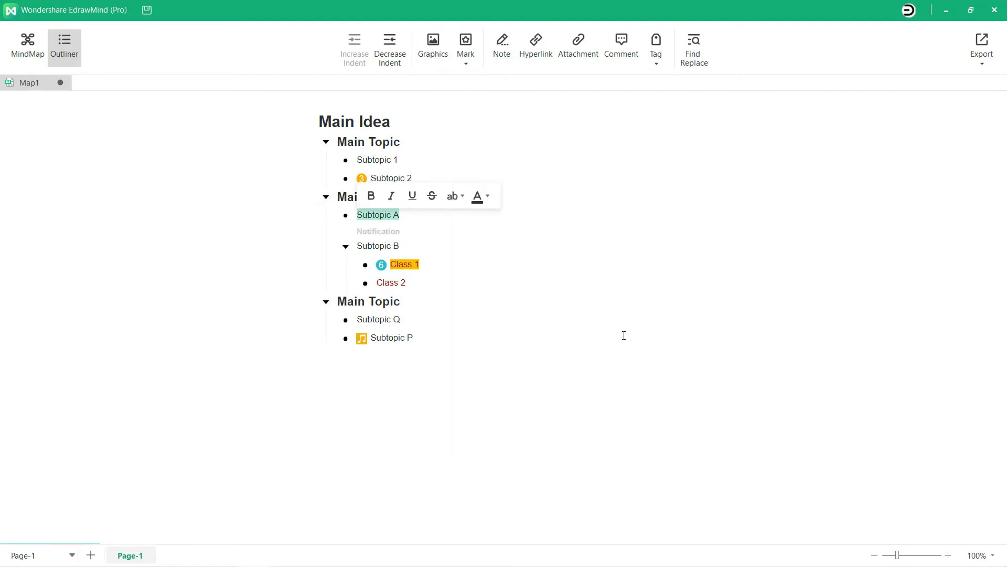
left_click(362, 234)
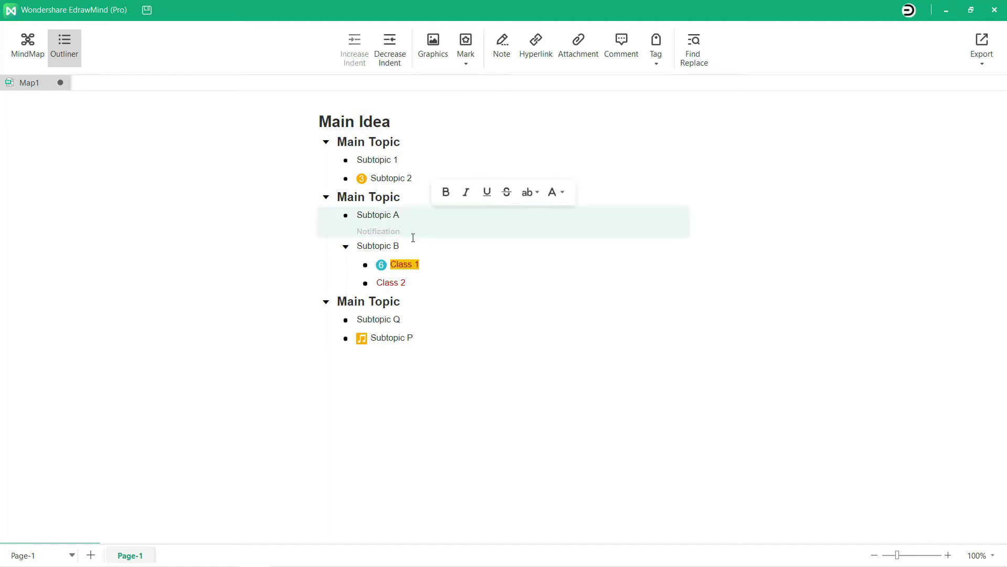
left_click(370, 232)
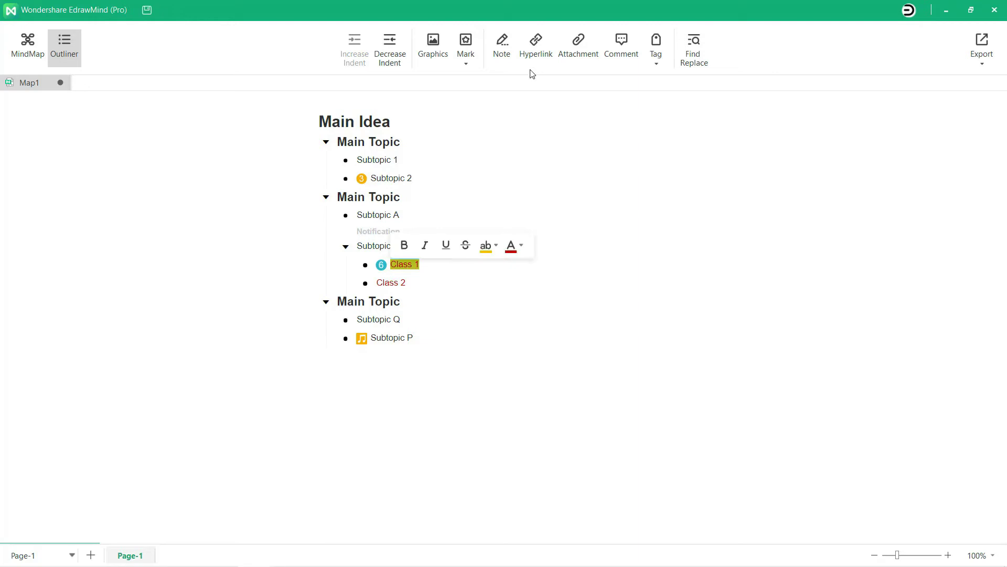
Set Class 1's hyperlink target page to Page-1, leaving the shape as None
left_click(533, 52)
left_click(553, 180)
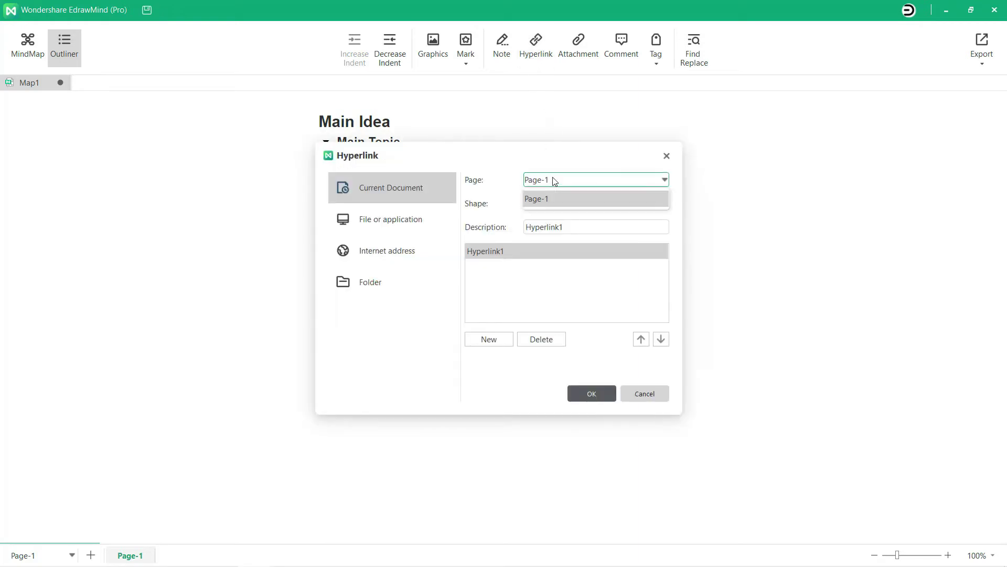
left_click(555, 198)
left_click(663, 205)
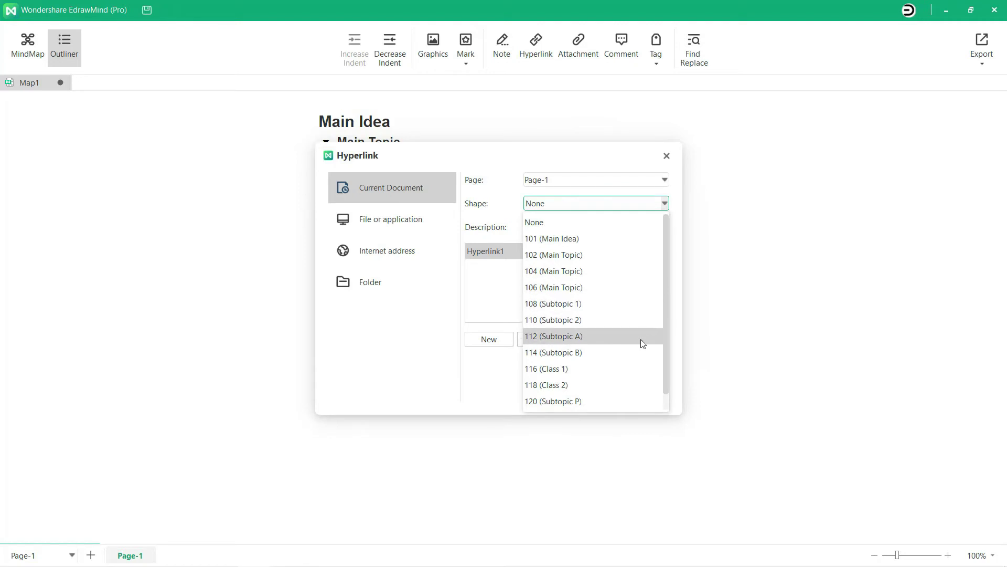
scroll(635, 379, "down", 1)
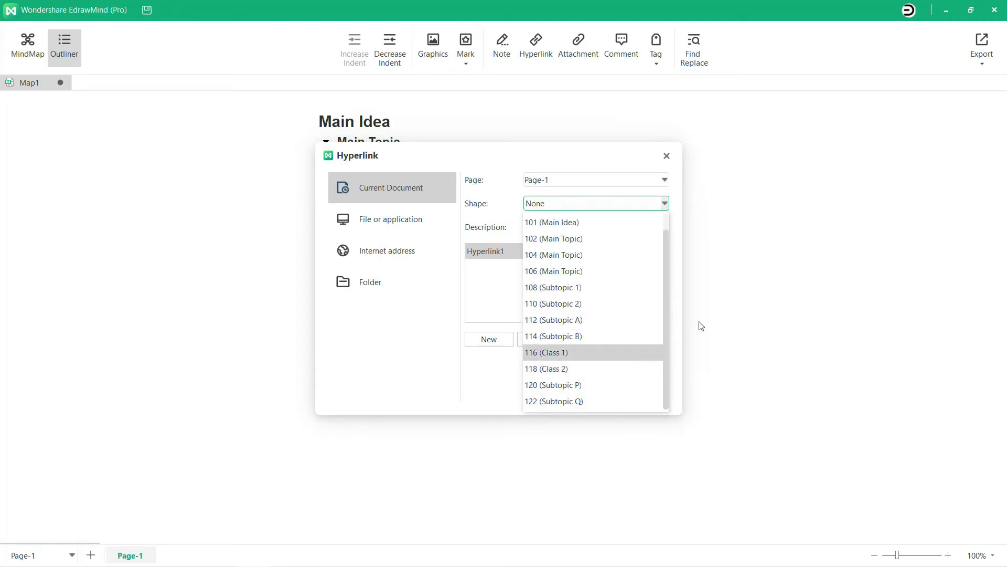
left_click(683, 319)
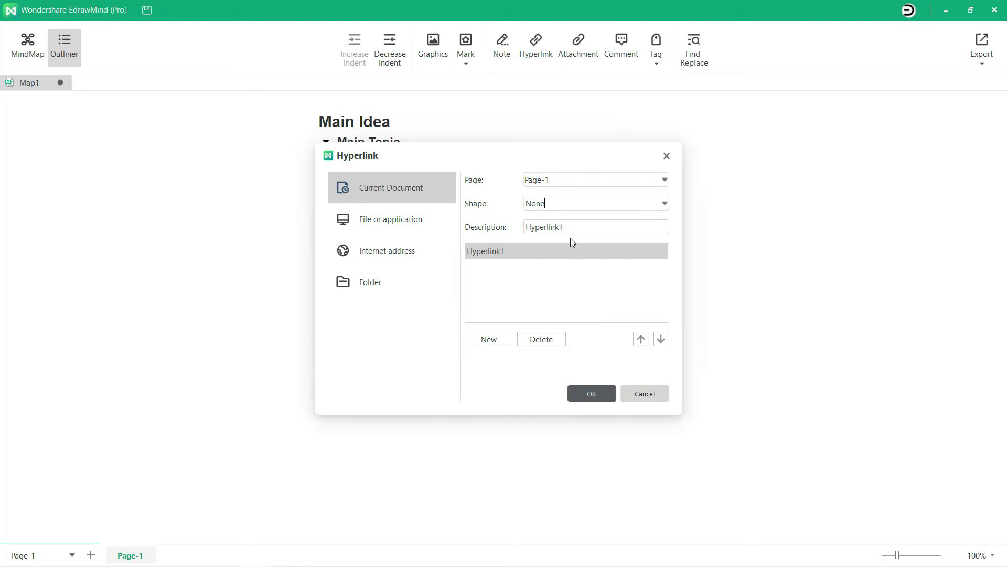
left_click_drag(574, 231, 519, 229)
Discard the hyperlink and dismiss the attachment settings without attaching anything
left_click(658, 392)
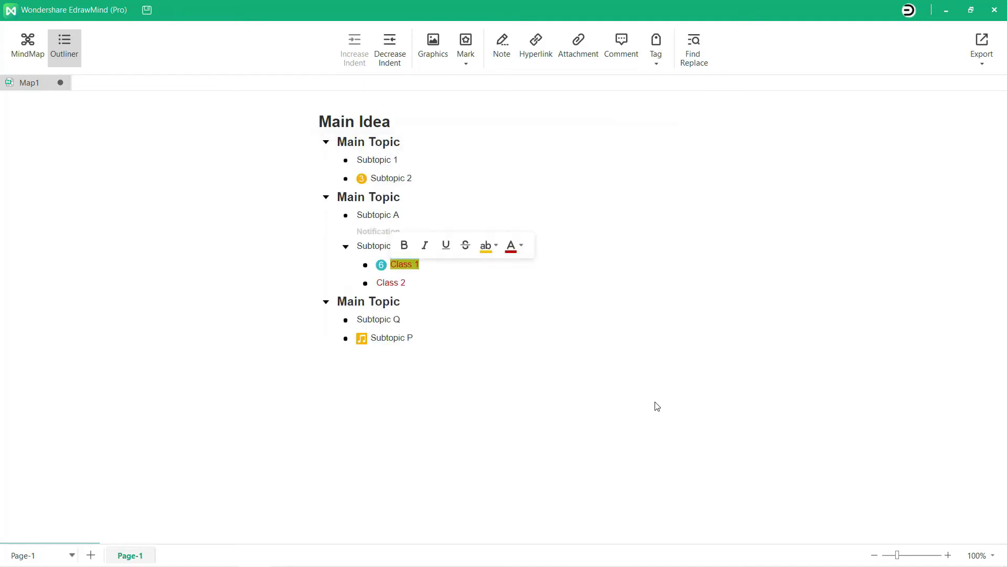
left_click(579, 62)
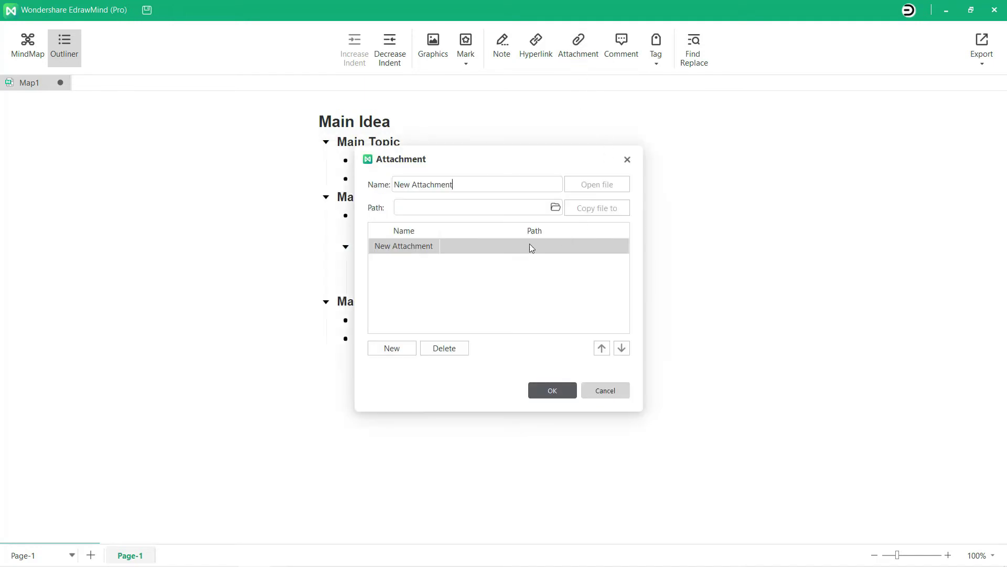
left_click(556, 209)
key("Escape")
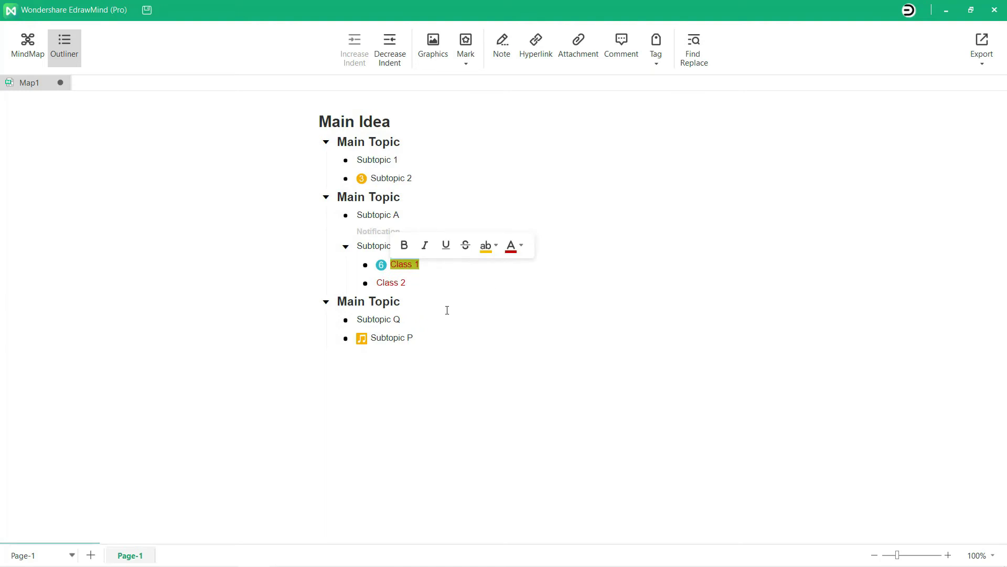
Post the comment 'Any comment' and reopen it for review
left_click(447, 310)
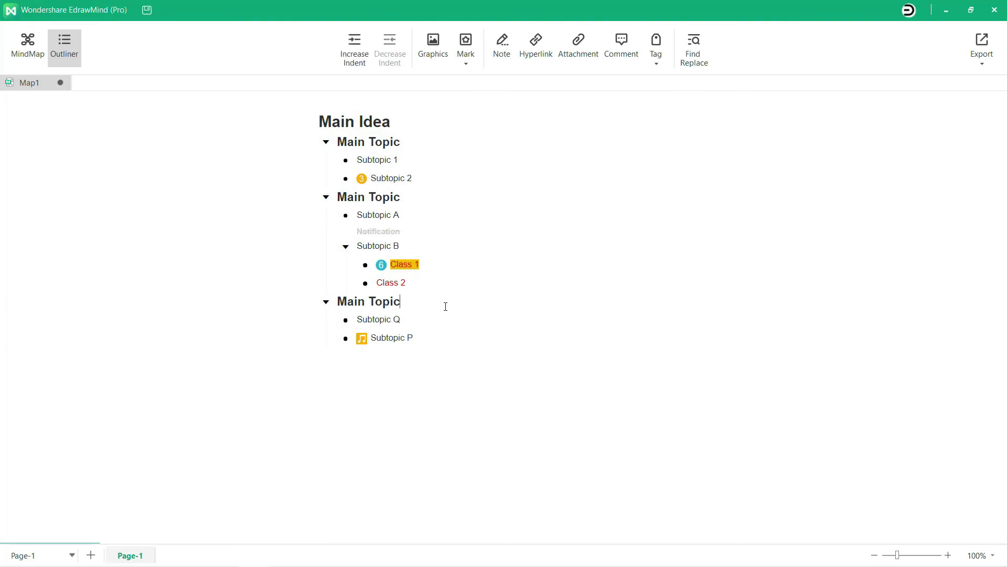
left_click(618, 63)
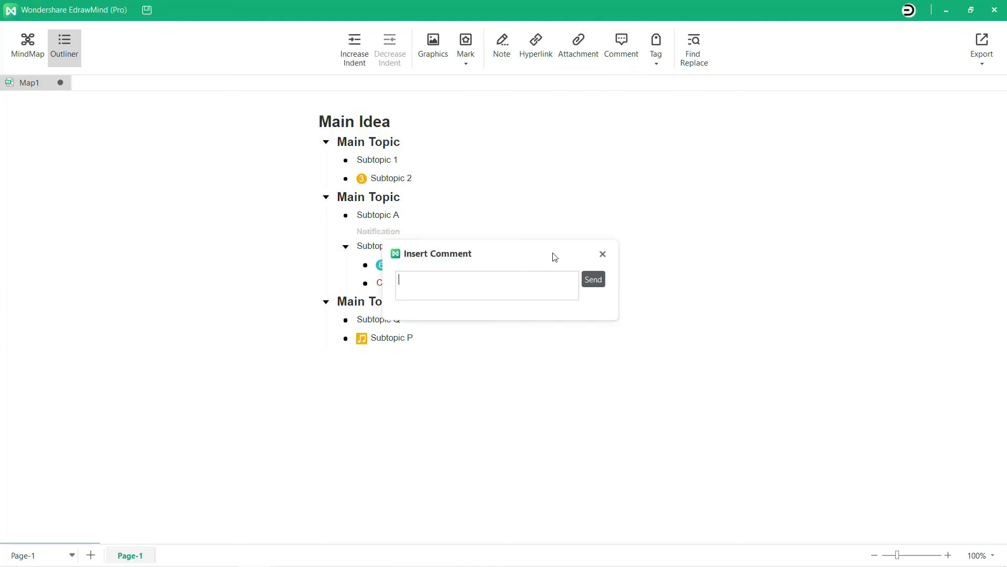
left_click(604, 269)
type("A")
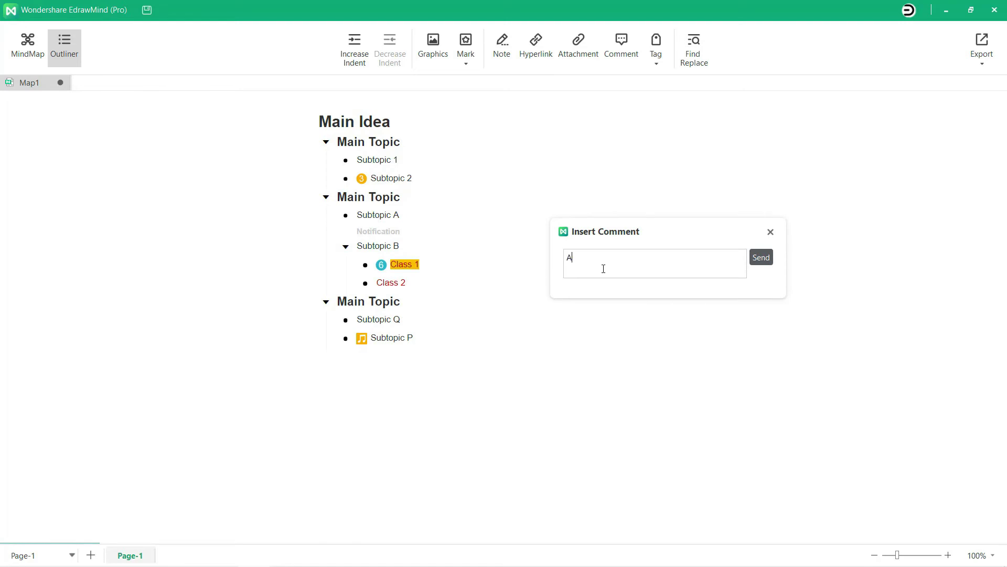
type("ny comment")
left_click(761, 257)
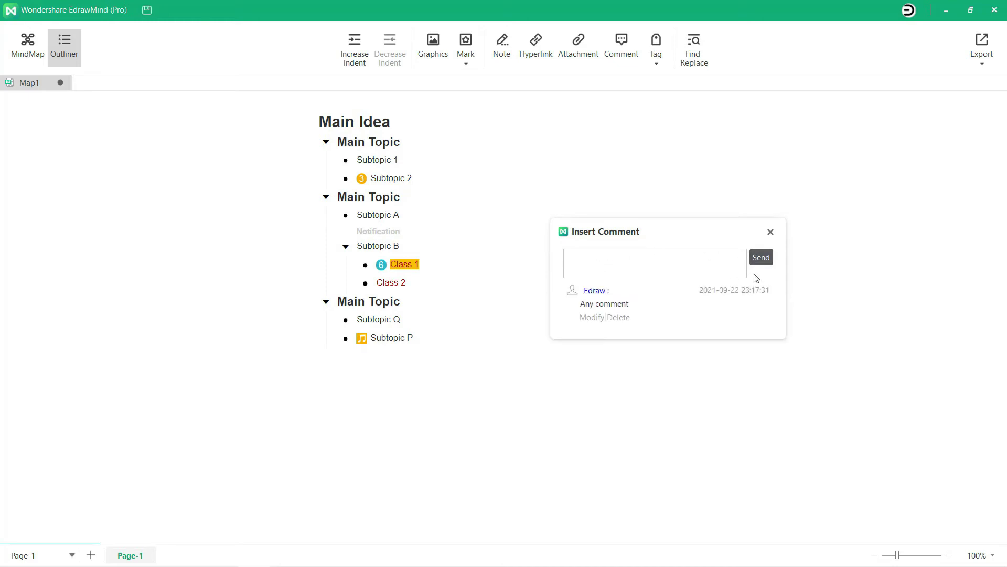
left_click(770, 231)
left_click(382, 323)
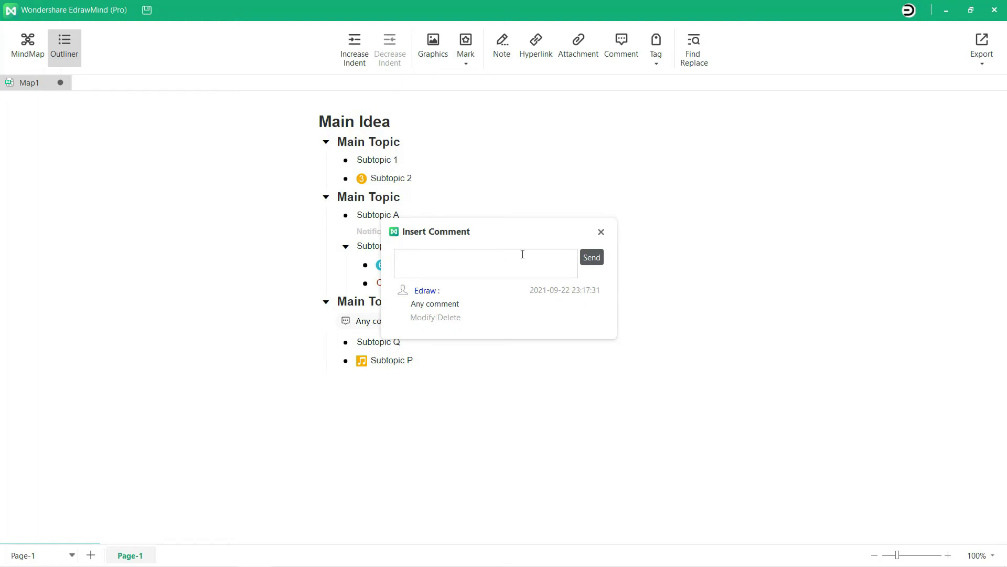
Close the comment editor, then open the Tag Manager and close it unchanged
left_click(601, 232)
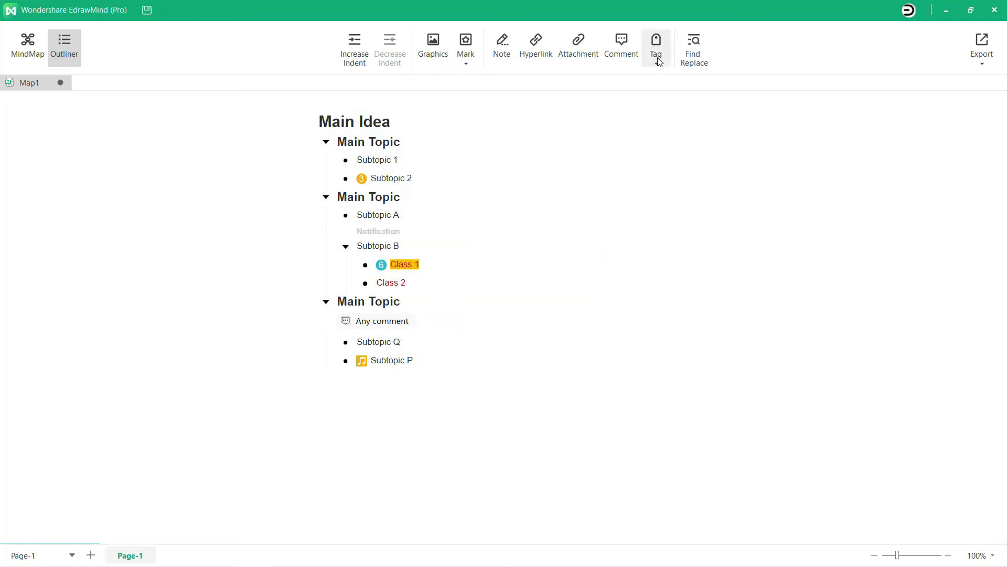
left_click(659, 61)
left_click(683, 94)
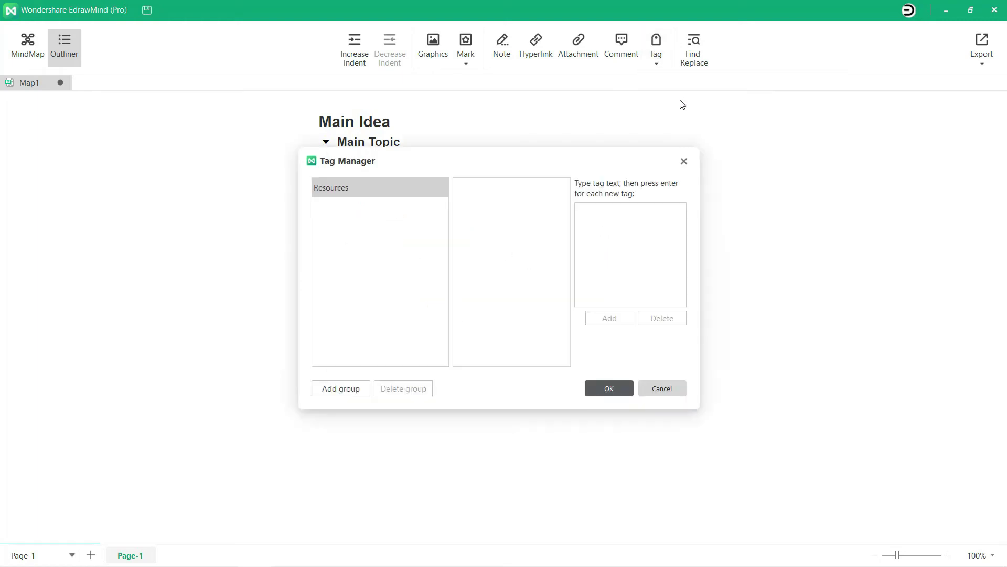
left_click_drag(416, 172, 623, 151)
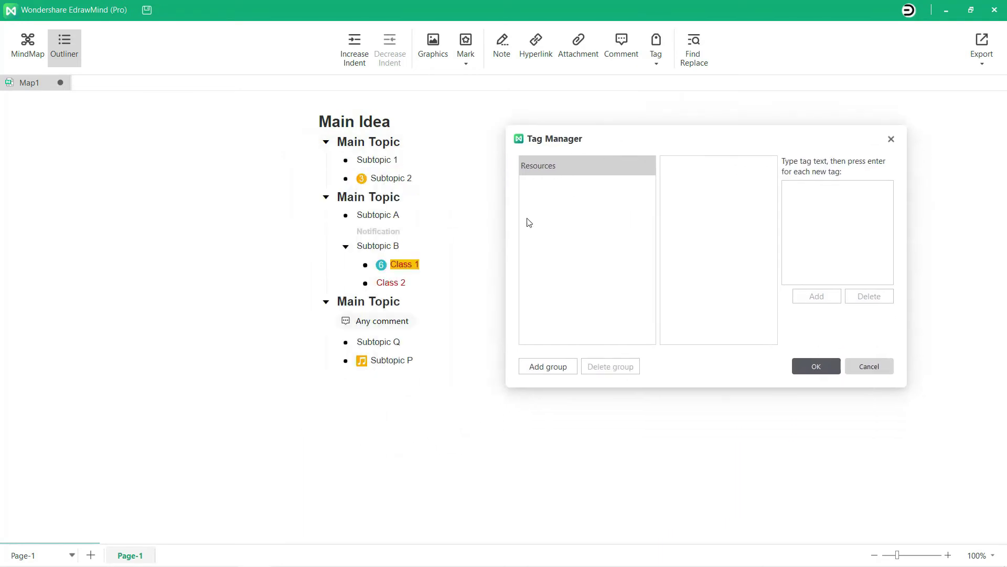
left_click(851, 370)
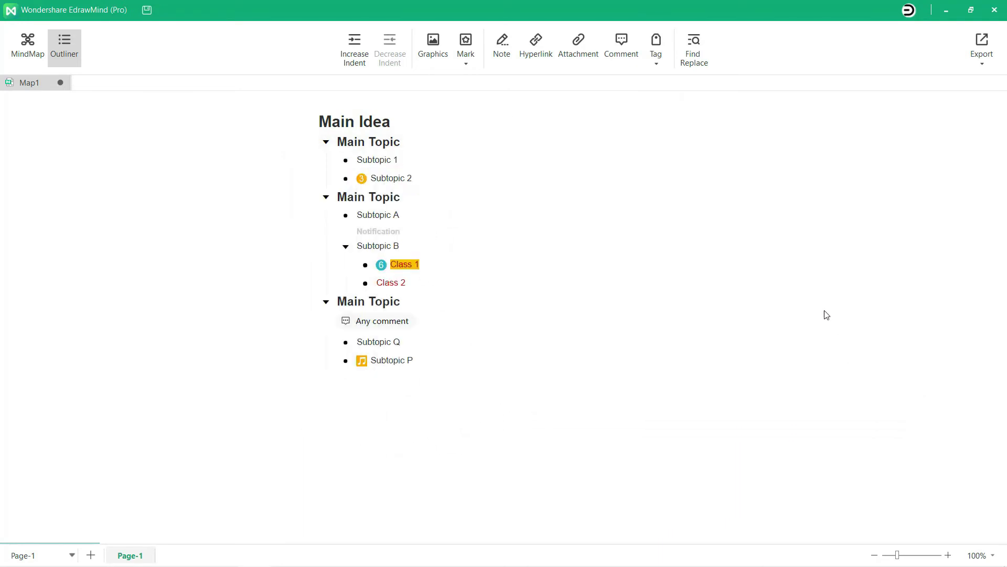
Replace 'Subtopic' with 'Sub Topic' in two entries, giving Sub Topic1 and Sub TopicP
left_click(693, 61)
left_click(819, 145)
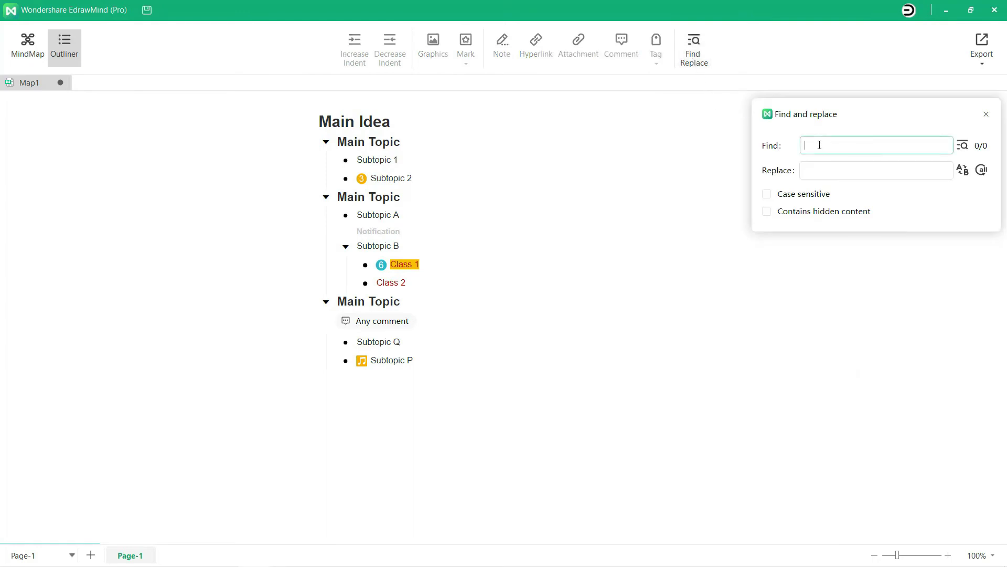
type("Subtopic")
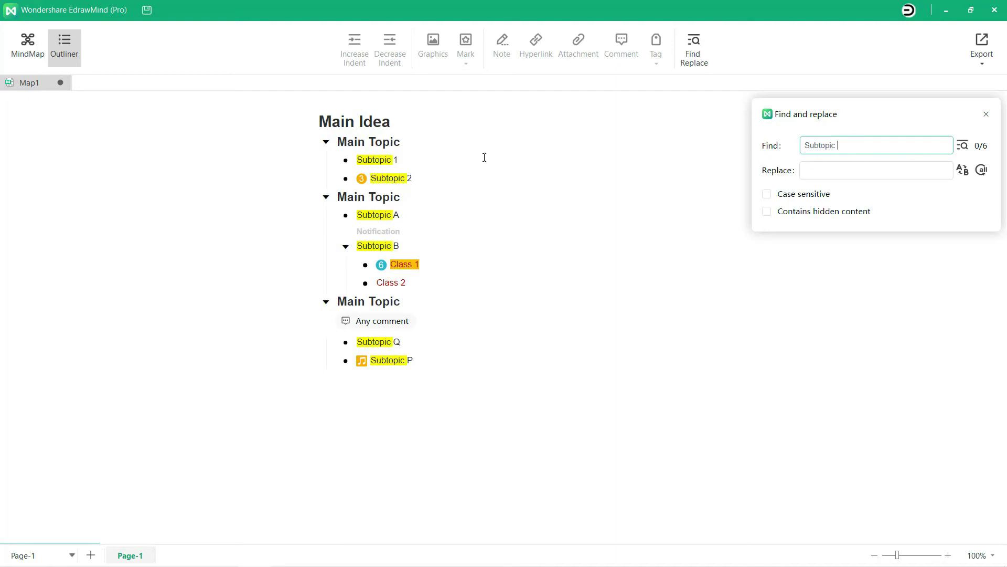
left_click(820, 169)
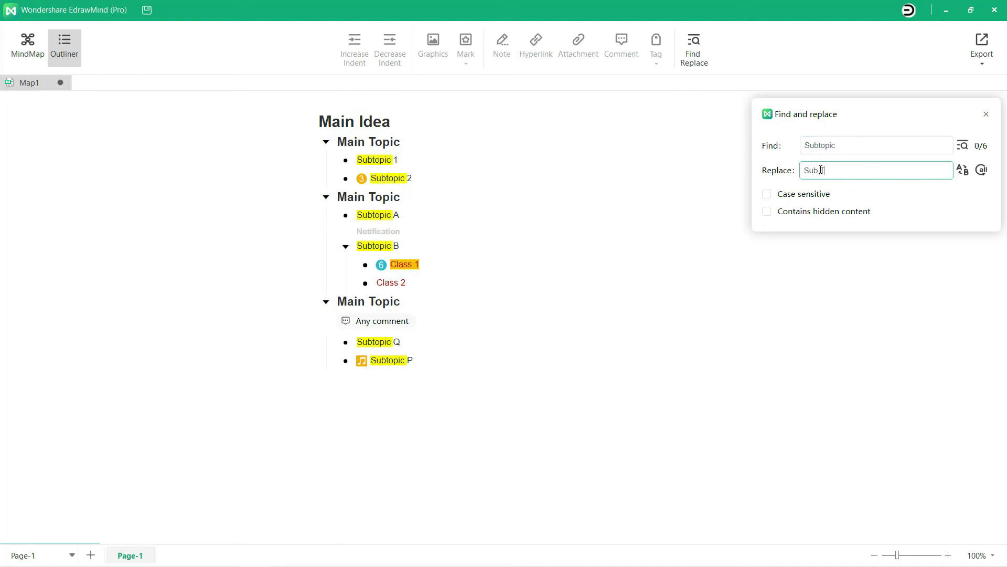
left_click(961, 176)
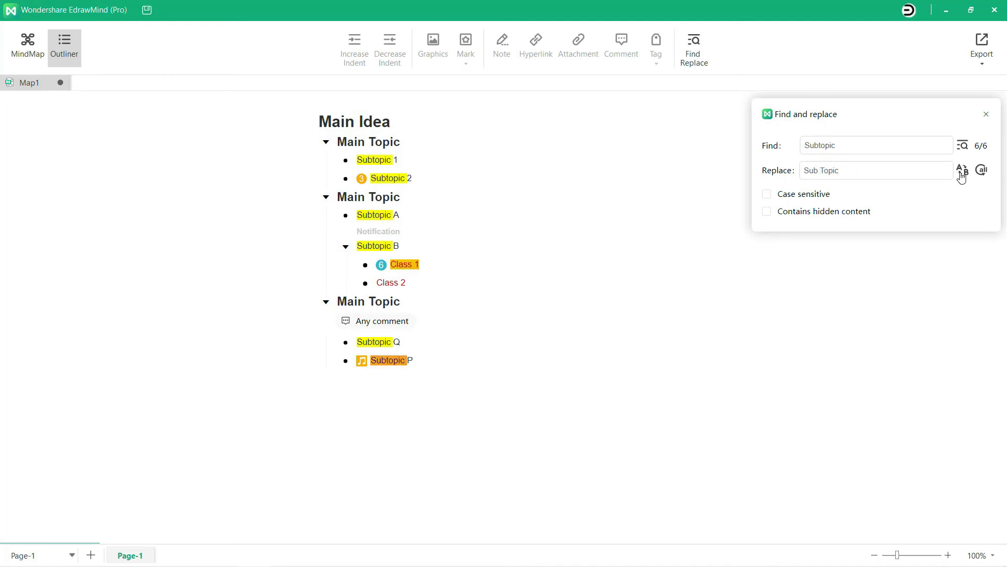
left_click(961, 175)
left_click(986, 114)
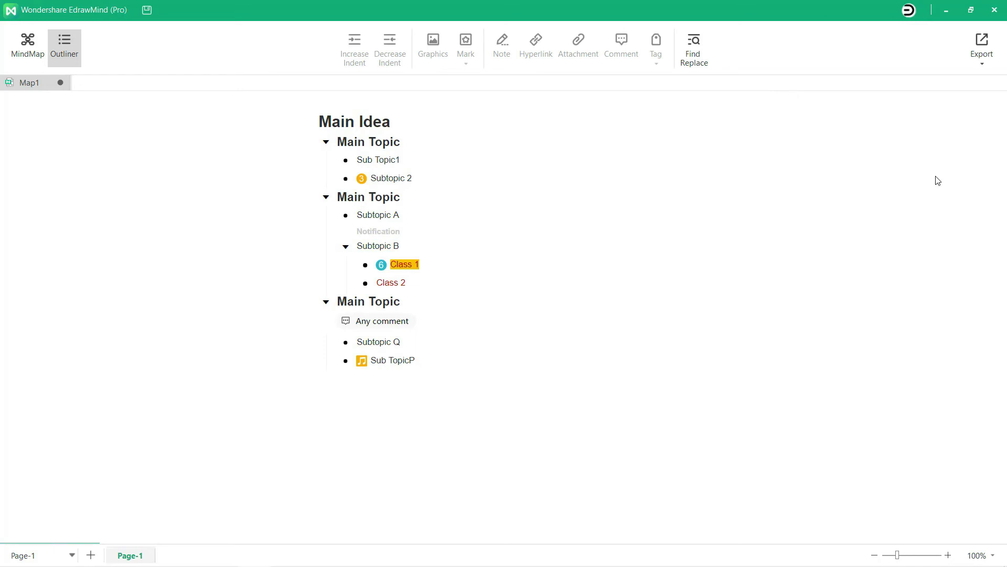
Switch to the mind map view with Branch Free Positioning enabled
left_click(583, 266)
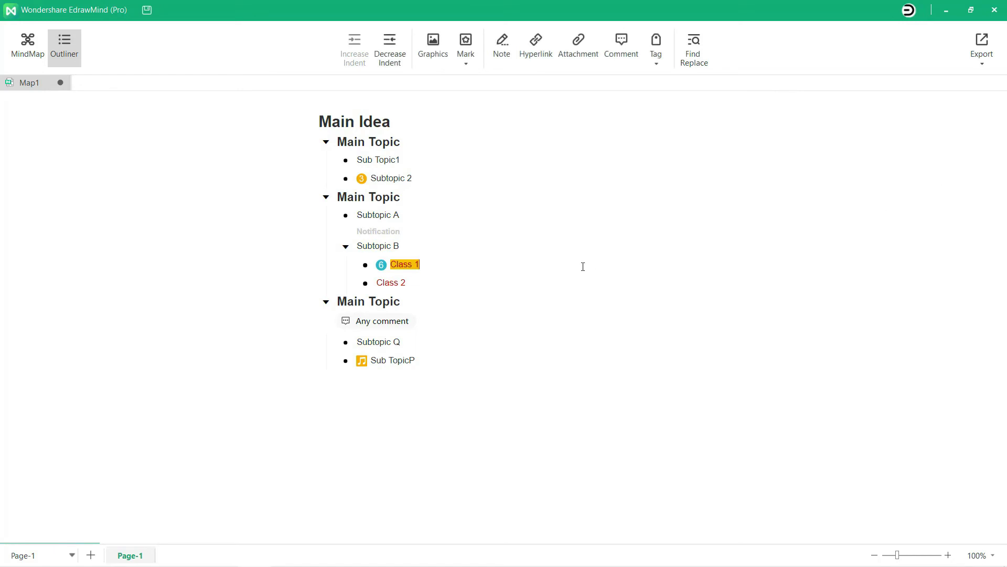
left_click(28, 53)
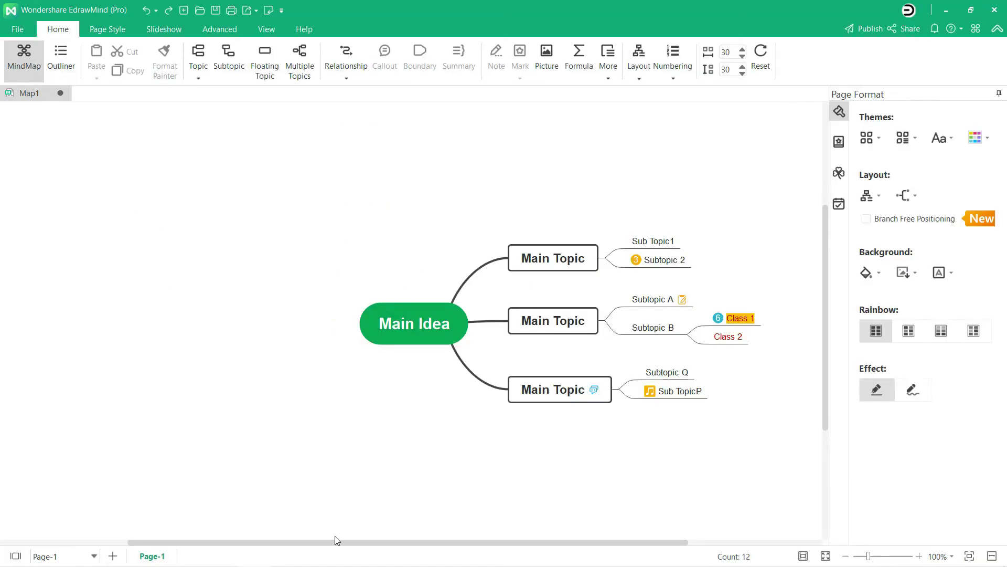
left_click_drag(337, 542, 424, 543)
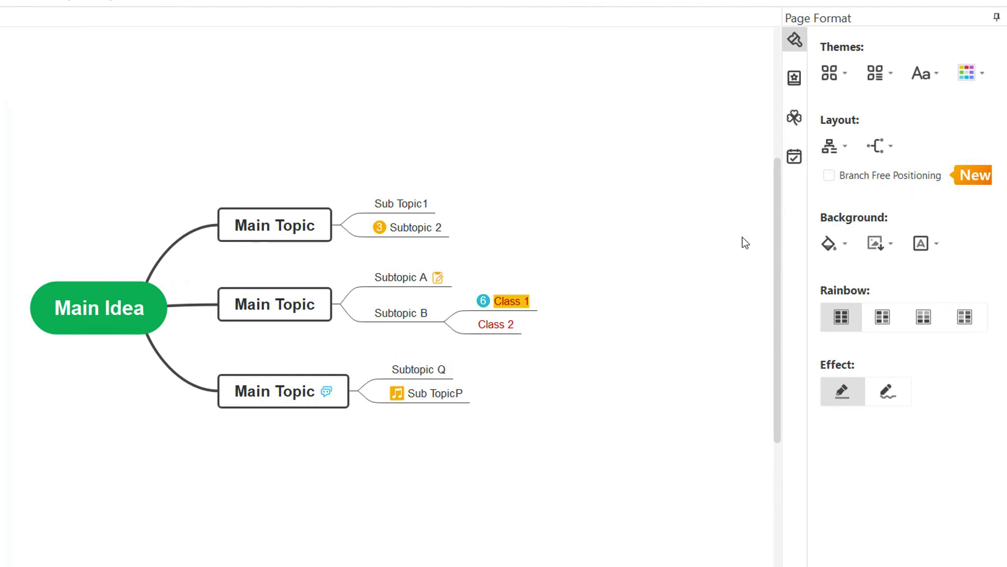
left_click(829, 176)
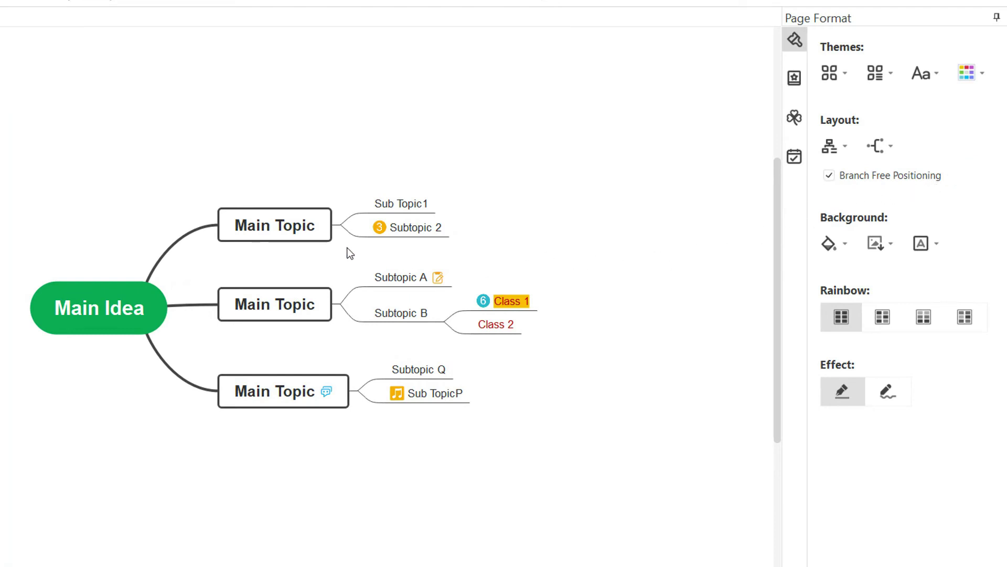
Drag the first Main Topic up, the third down, and the second slightly right
left_click_drag(300, 225, 321, 102)
left_click_drag(286, 403, 270, 504)
left_click_drag(283, 316, 329, 299)
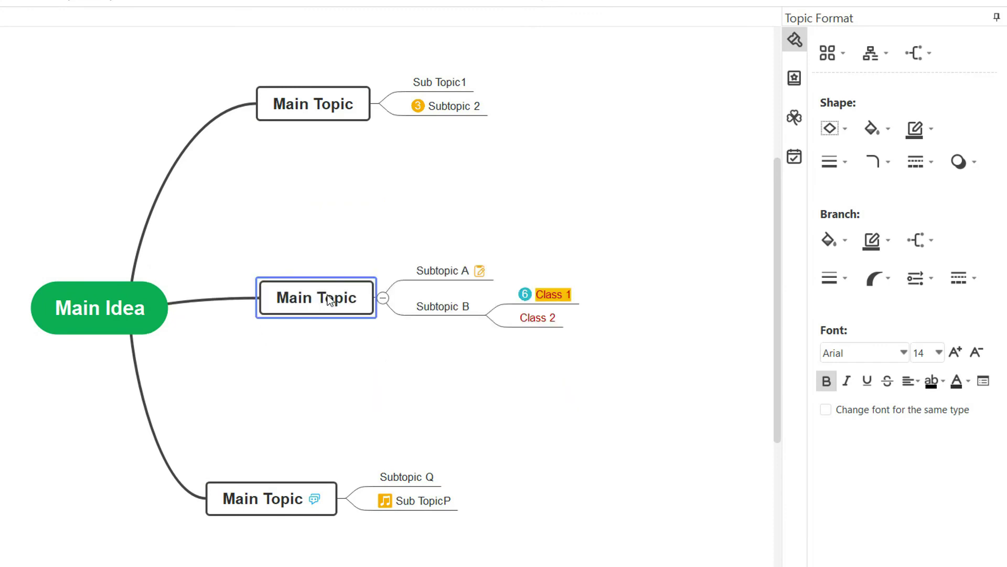
Turn off Branch Free Positioning, undo trial topic drags, and drop the top Main Topic onto Subtopic B
left_click(423, 391)
left_click(828, 176)
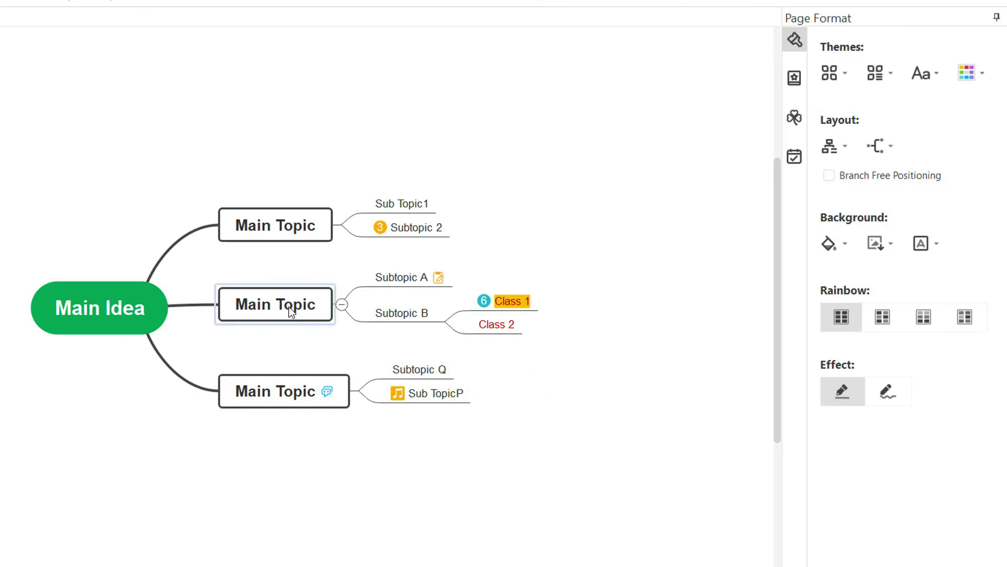
left_click_drag(289, 306, 512, 222)
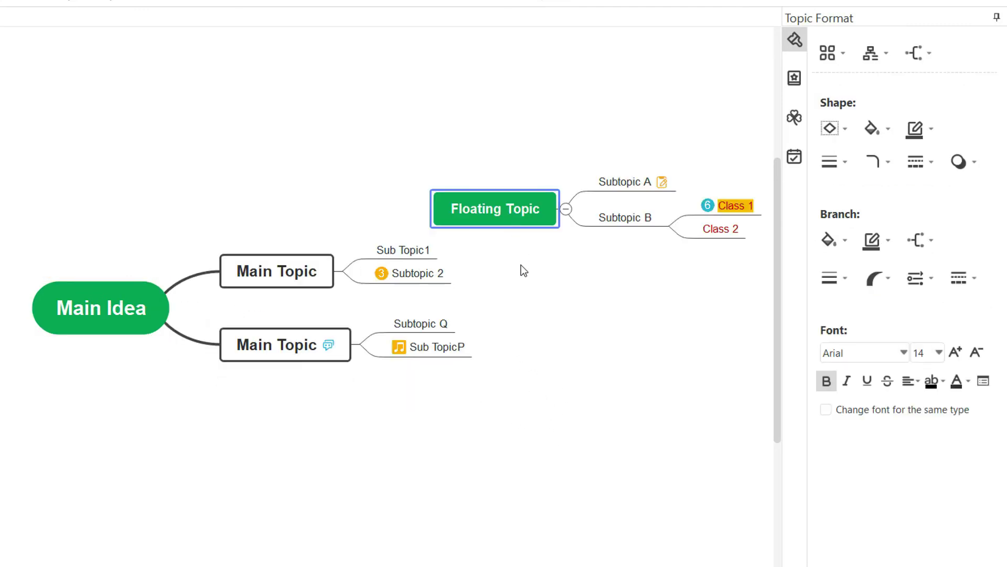
left_click_drag(342, 344, 580, 394)
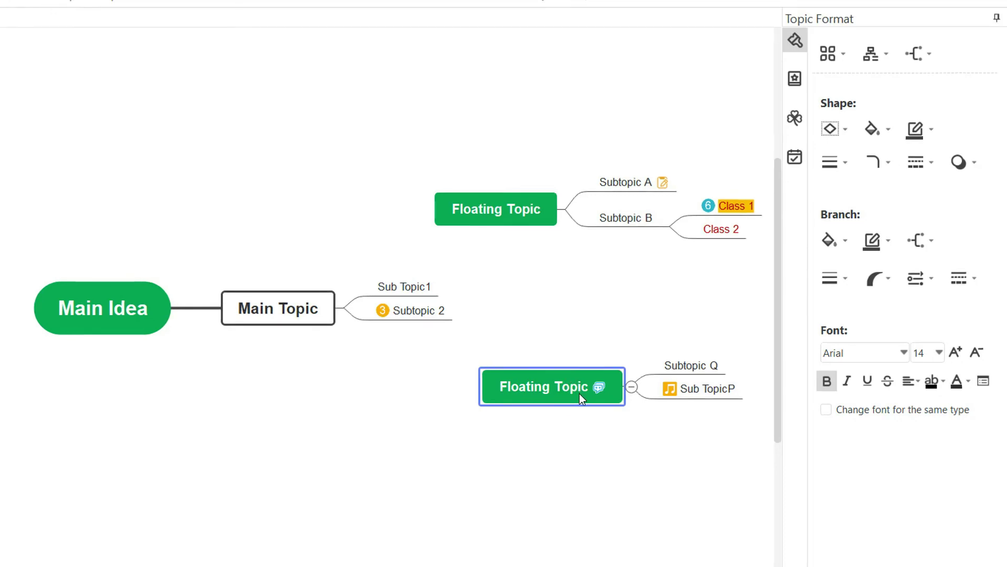
key("ctrl+z")
key("ctrl+z")
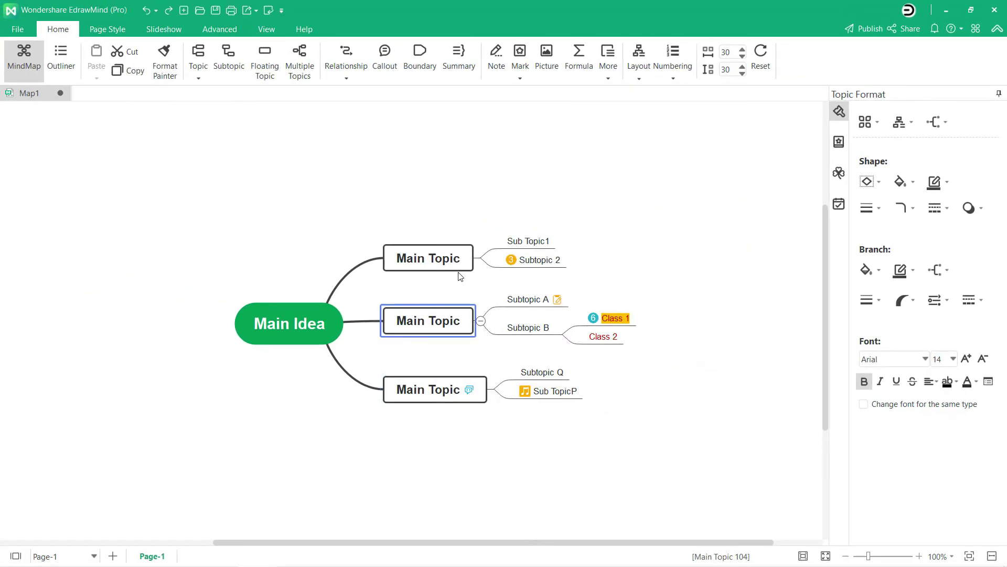
left_click_drag(442, 260, 602, 278)
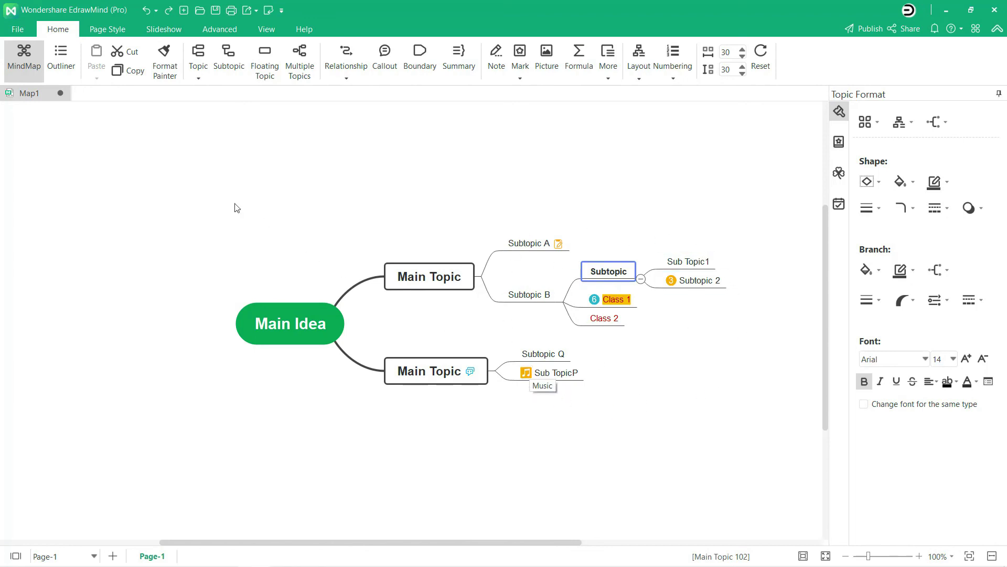
Switch to Outliner view, then collapse and re-expand Subtopic B and both Main Topic sections
left_click(62, 68)
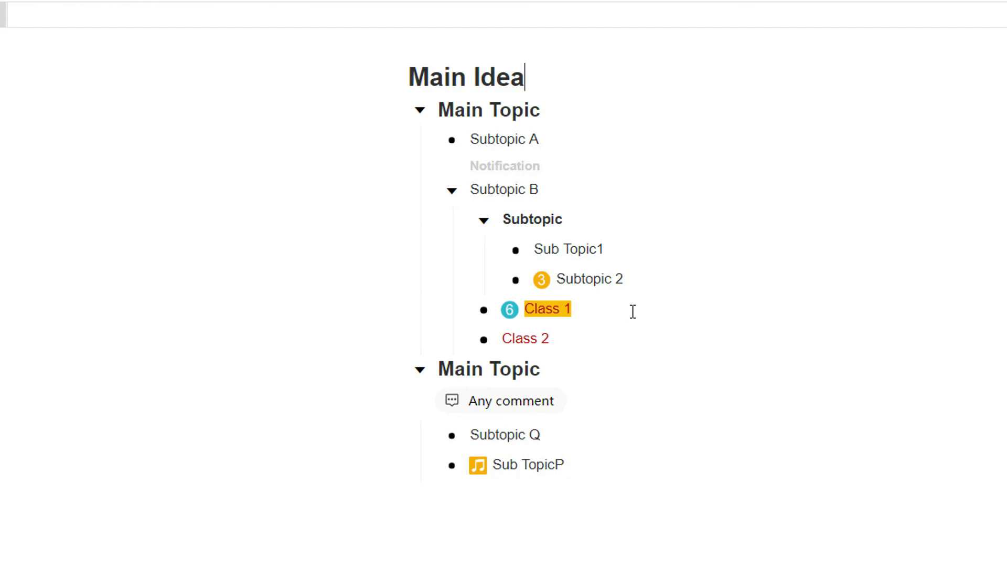
left_click(451, 191)
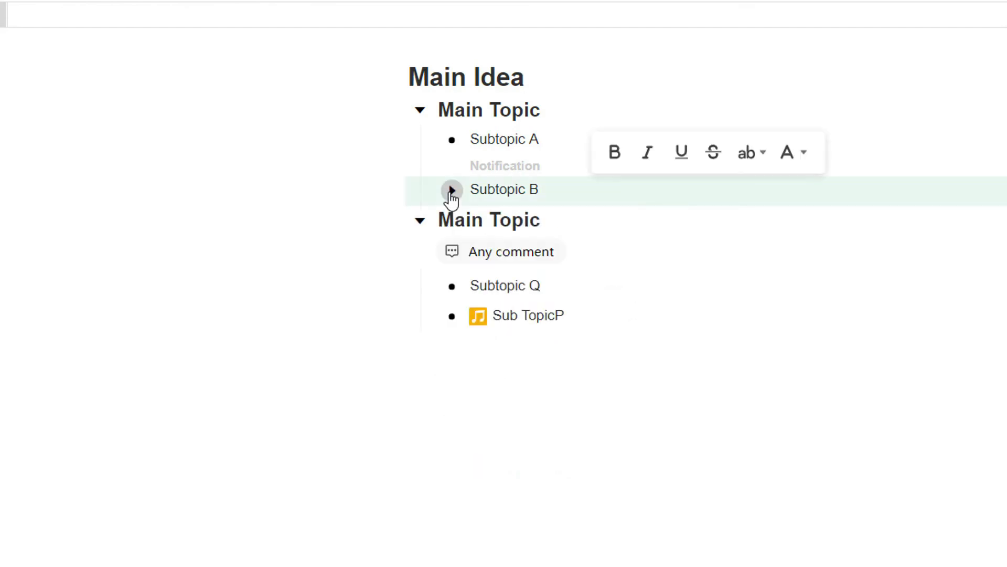
left_click(451, 191)
left_click(421, 371)
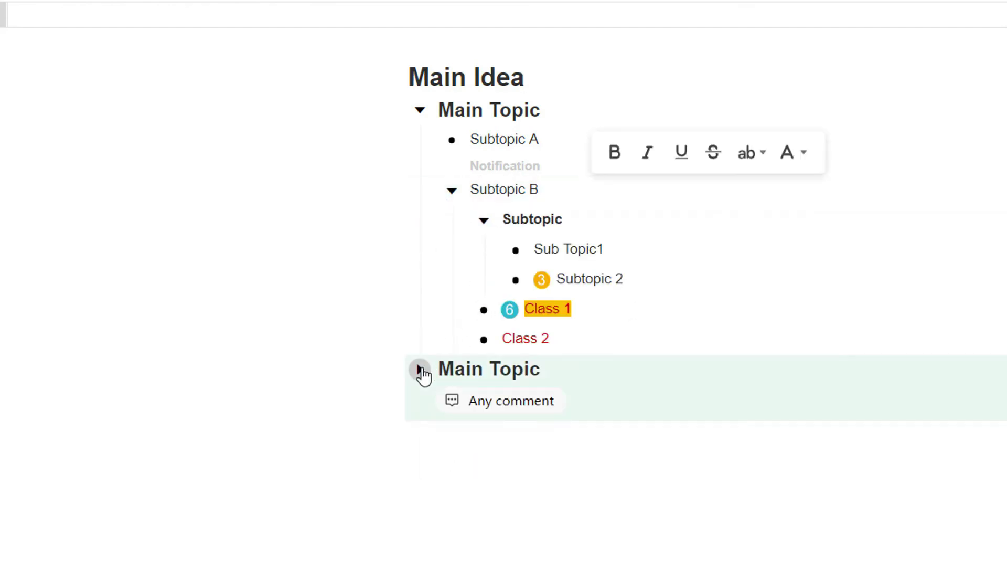
left_click(421, 372)
left_click(421, 111)
left_click(421, 111)
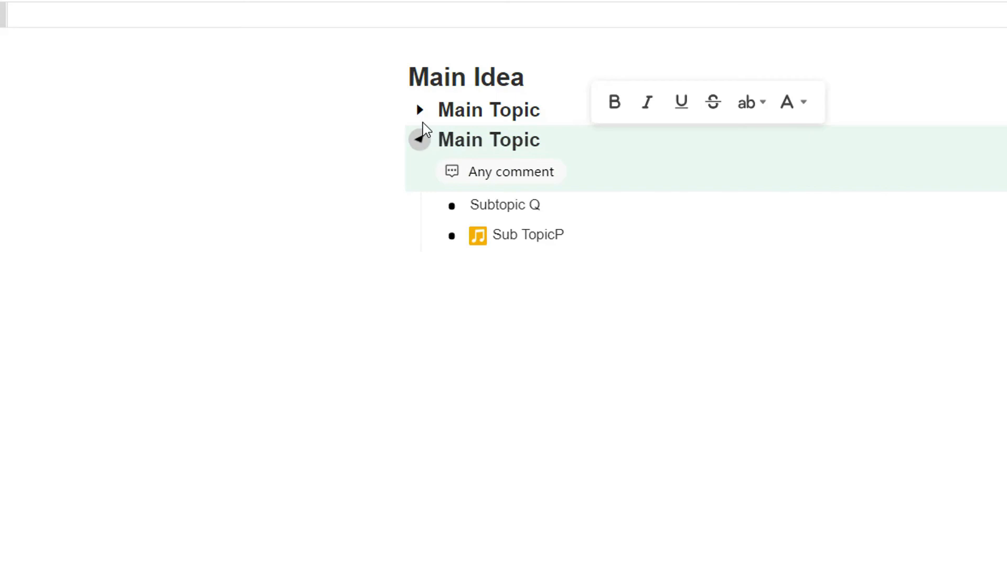
left_click(421, 110)
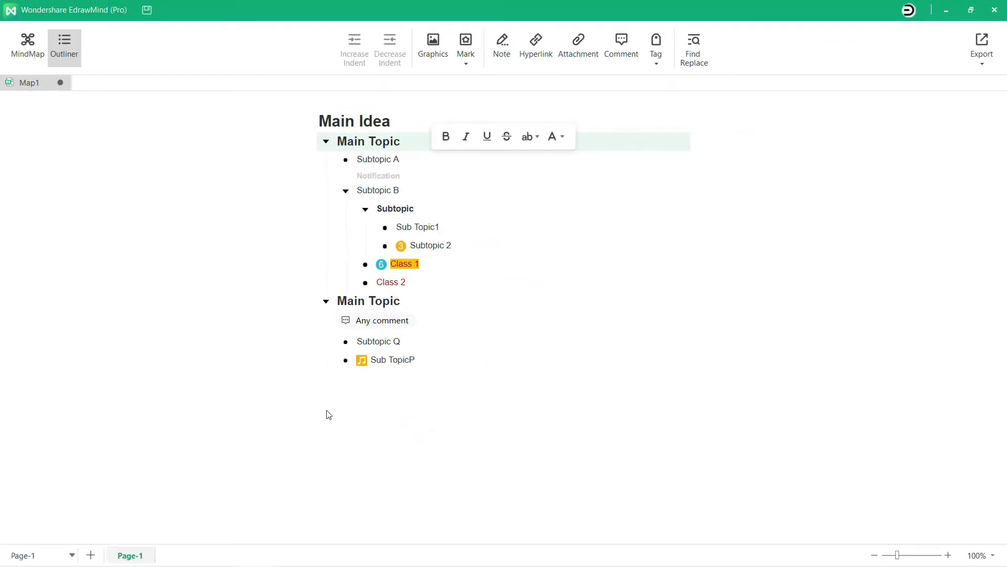
Return to MindMap view and fit the rearranged map to the window
left_click(27, 45)
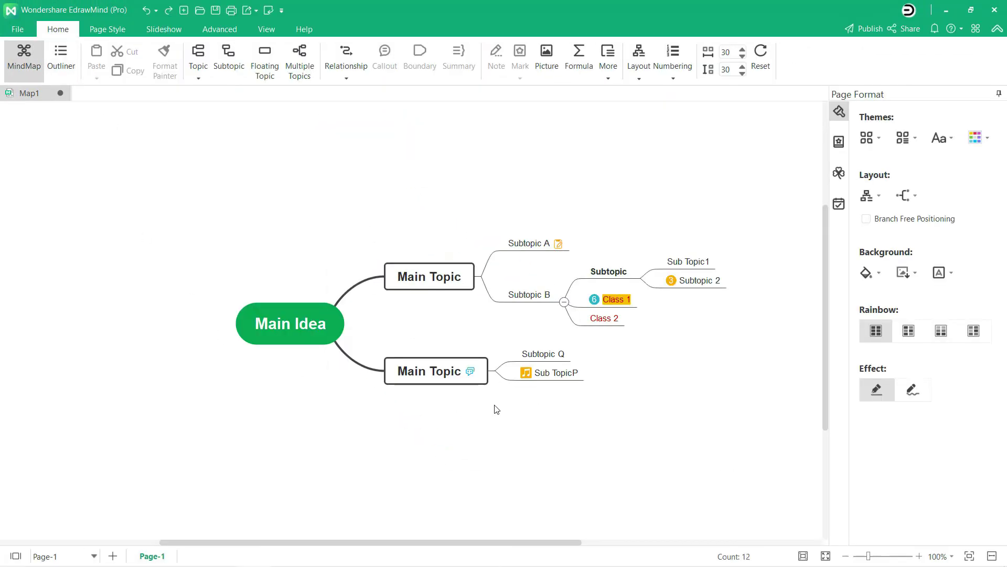
left_click(970, 556)
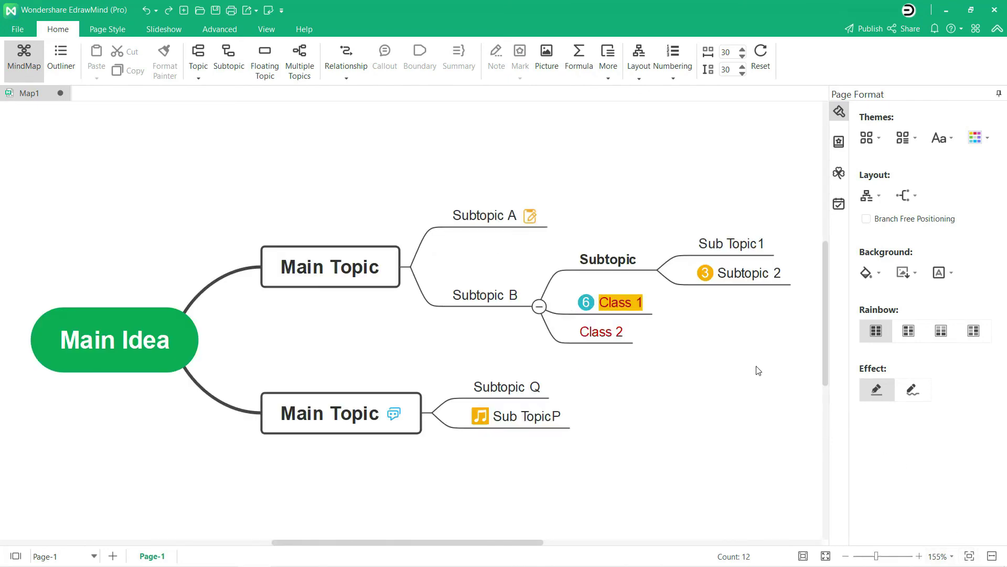